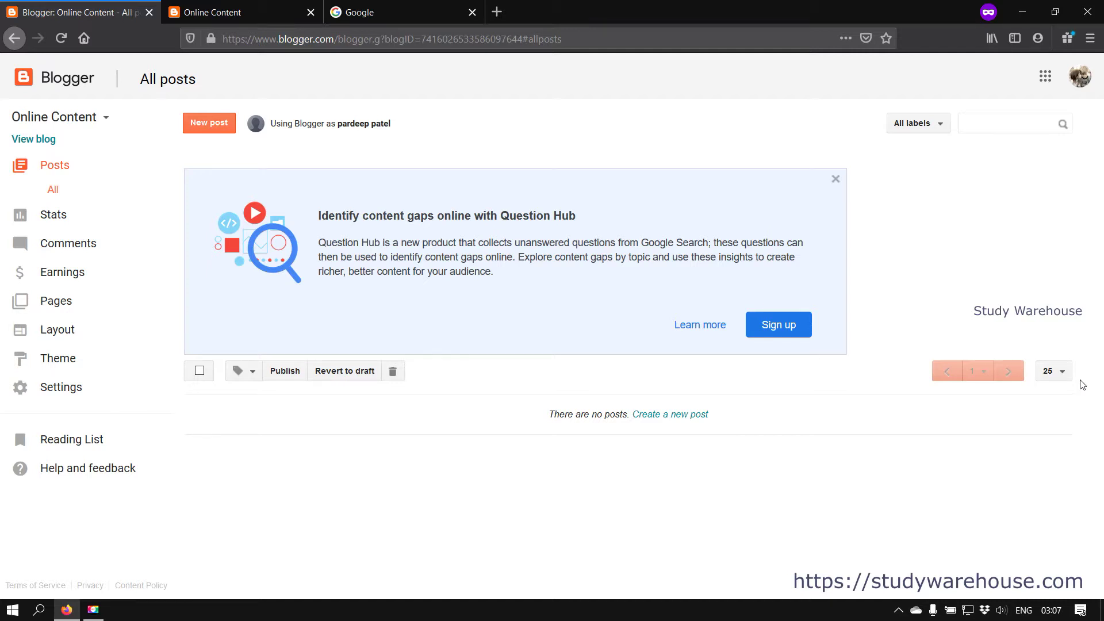
- Create a new blog post titled "Demo Post 1"
{"action": "left_click", "coordinate": [216, 129]}
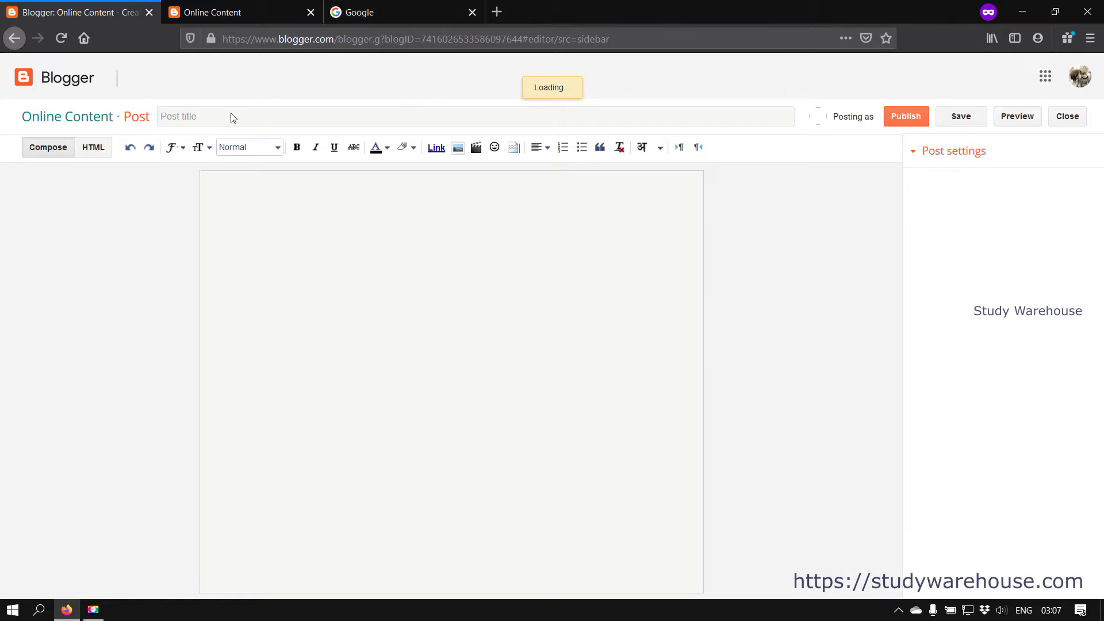
{"action": "type", "text": "Demo Post 1"}
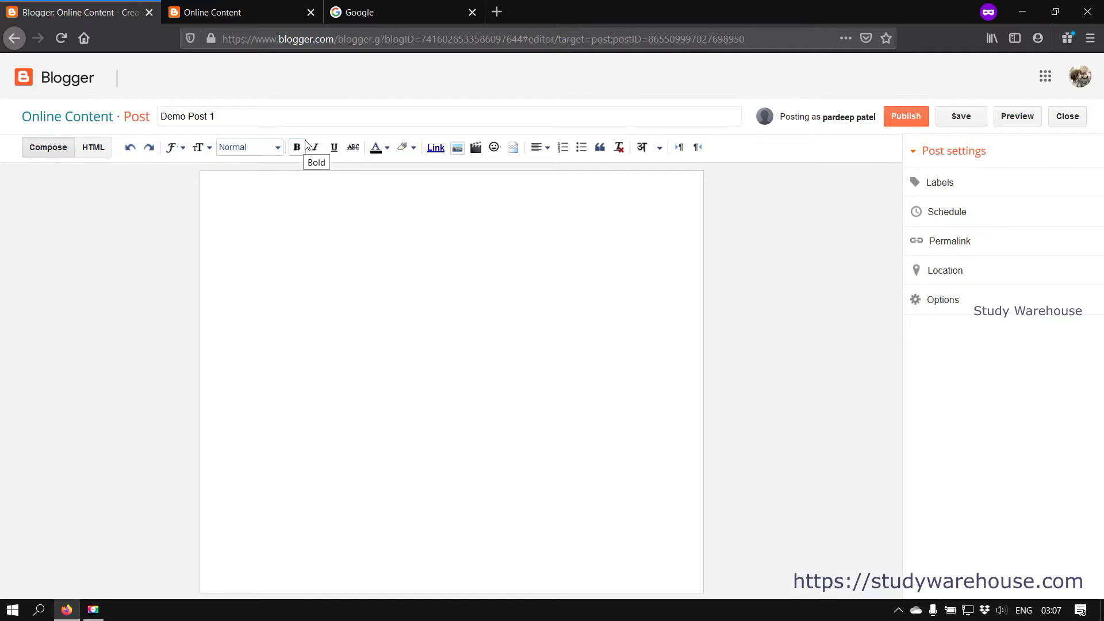
- Search Google for "demo content" and open the Demo Content result from theme.co
{"action": "left_click", "coordinate": [394, 7]}
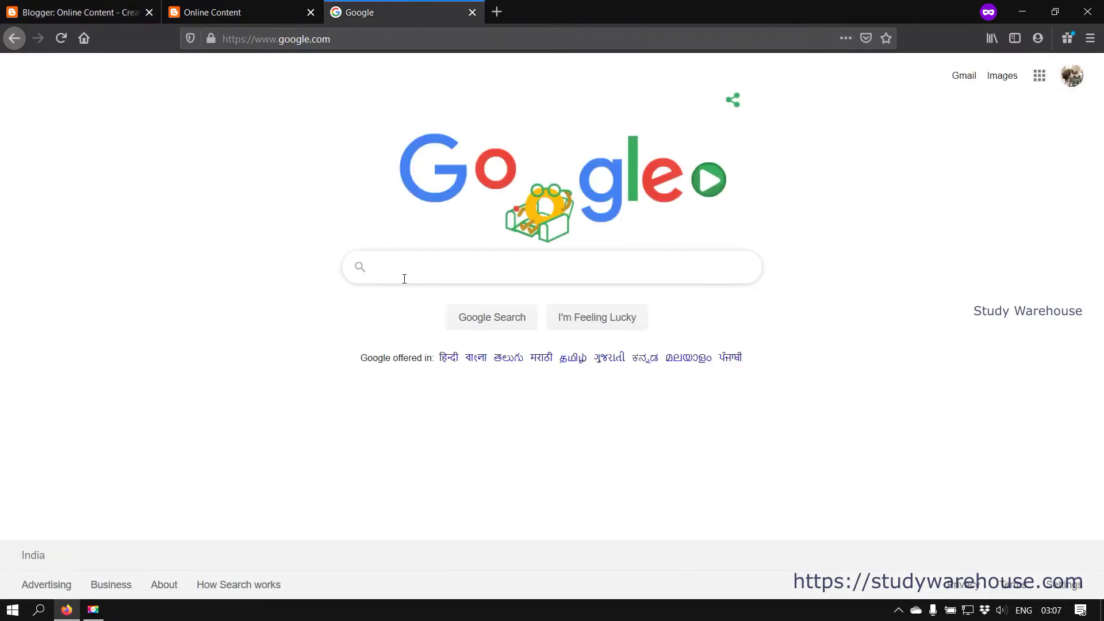
{"action": "type", "text": "demo content"}
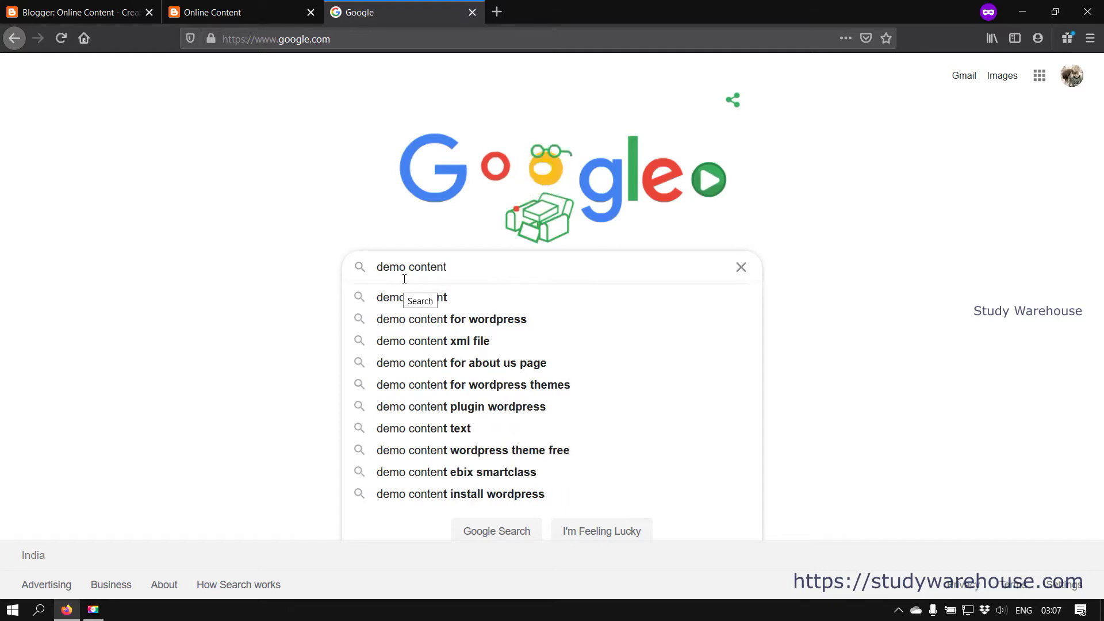
{"action": "key", "text": "Return"}
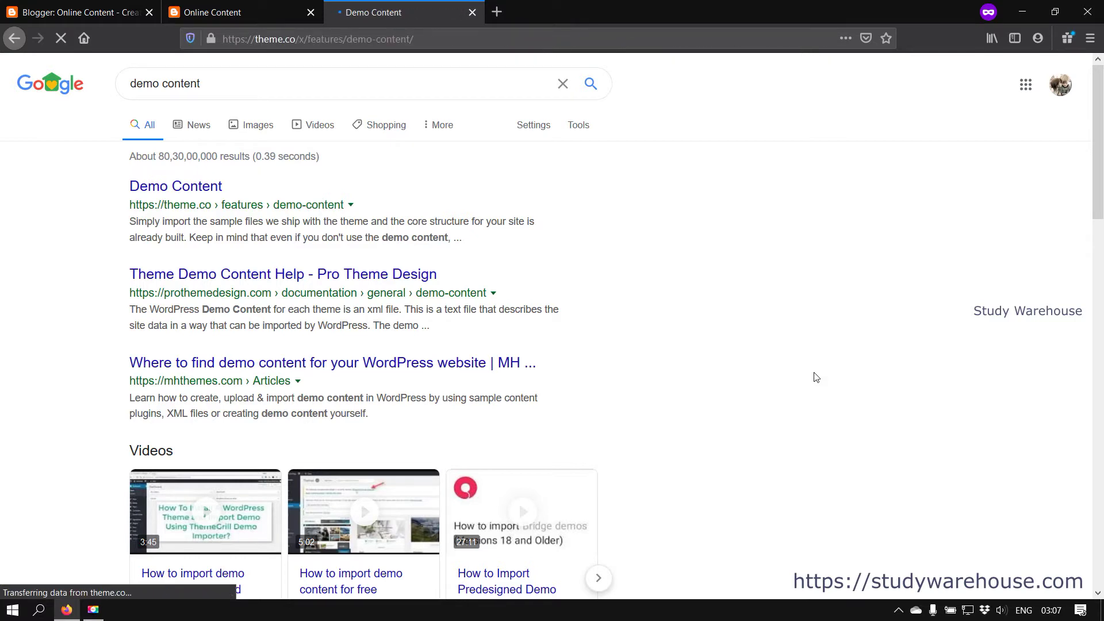
{"action": "left_click", "coordinate": [86, 11]}
{"action": "left_click", "coordinate": [405, 7]}
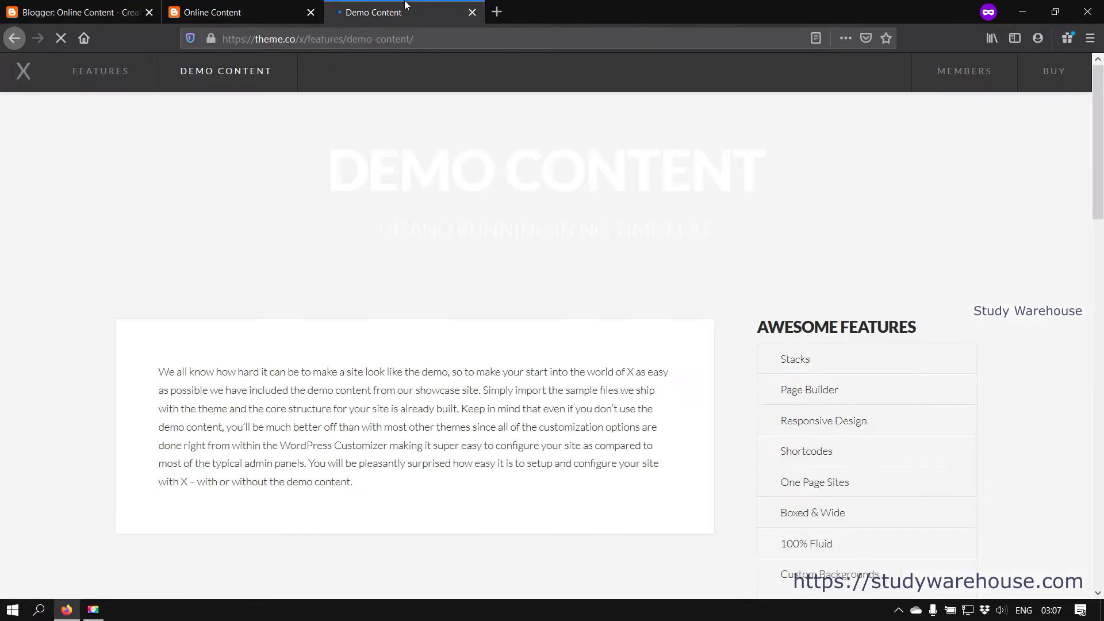
- Copy the whole paragraph beginning "We all know how hard it can be" from the Demo Content page
{"action": "scroll", "coordinate": [446, 362], "scroll_direction": "down", "scroll_amount": 8}
{"action": "scroll", "coordinate": [422, 364], "scroll_direction": "up", "scroll_amount": 4}
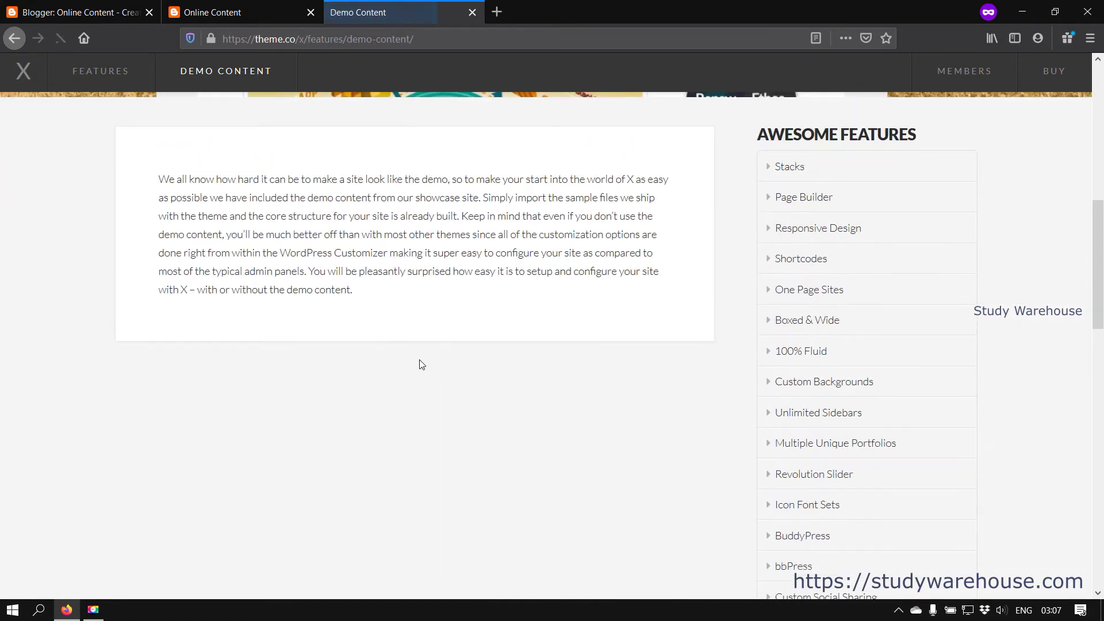
{"action": "left_click_drag", "start_coordinate": [365, 296], "coordinate": [159, 185]}
{"action": "right_click", "coordinate": [254, 211]}
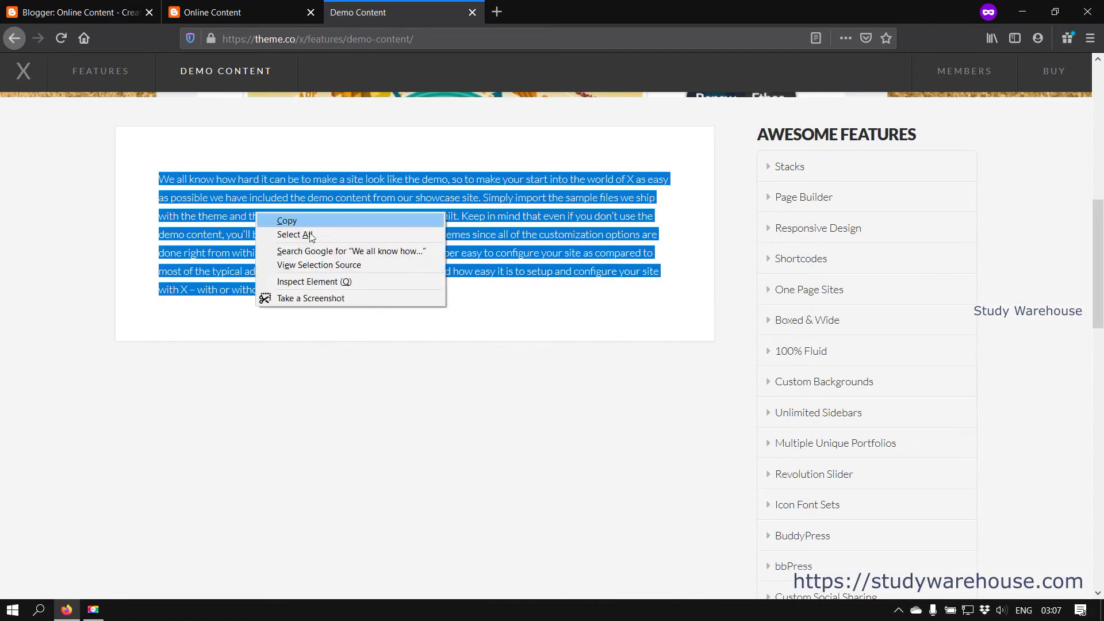
{"action": "left_click", "coordinate": [290, 220]}
{"action": "scroll", "coordinate": [398, 325], "scroll_direction": "down", "scroll_amount": 10}
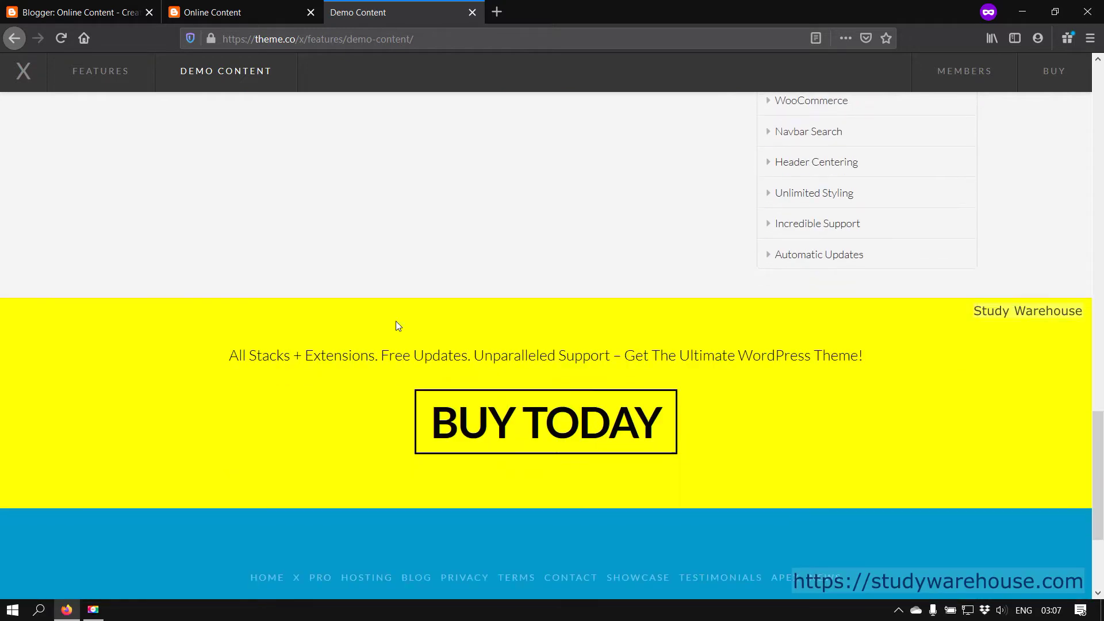
{"action": "scroll", "coordinate": [396, 325], "scroll_direction": "down", "scroll_amount": 3}
- Paste the copied paragraph five times into the body of the Blogger post, separating the copies with blank lines
{"action": "left_click", "coordinate": [38, 8]}
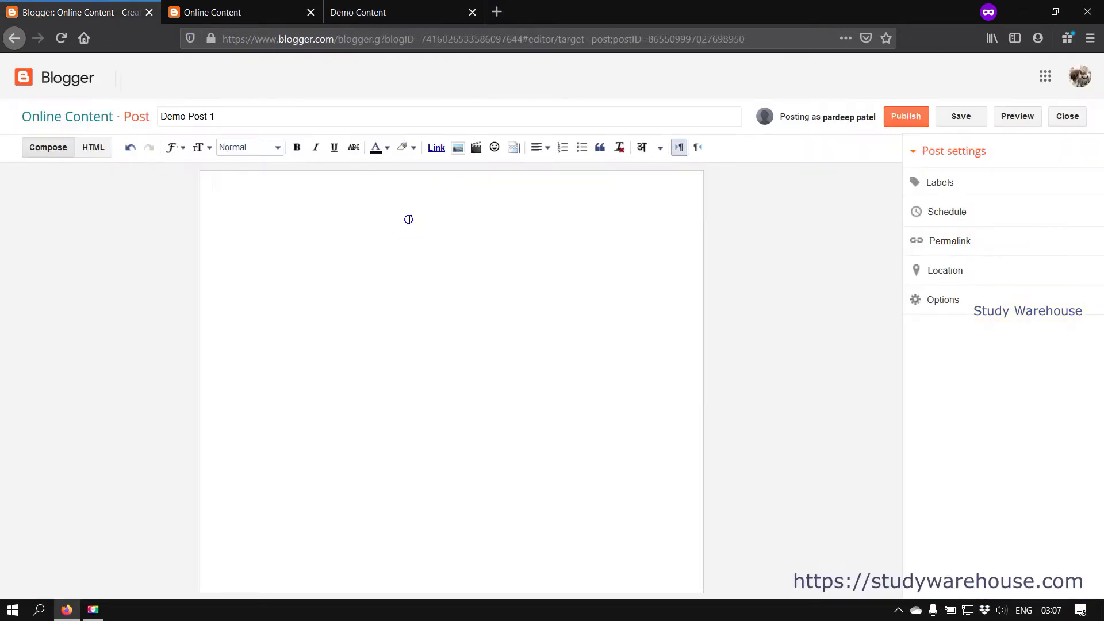
{"action": "right_click", "coordinate": [409, 219]}
{"action": "left_click", "coordinate": [454, 274]}
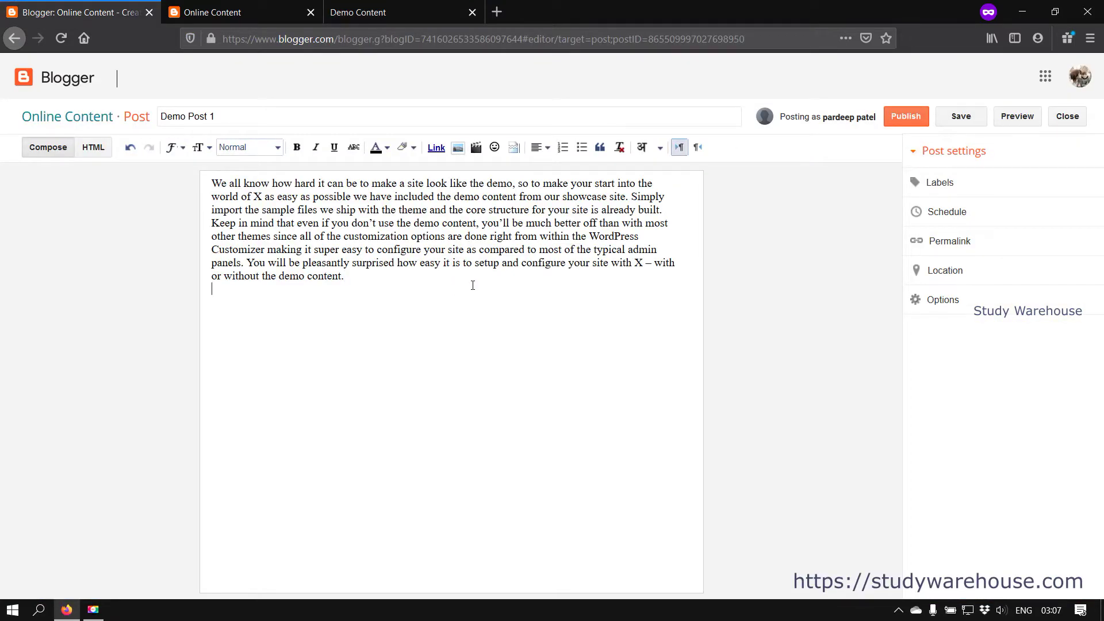
{"action": "key", "text": "ctrl+v"}
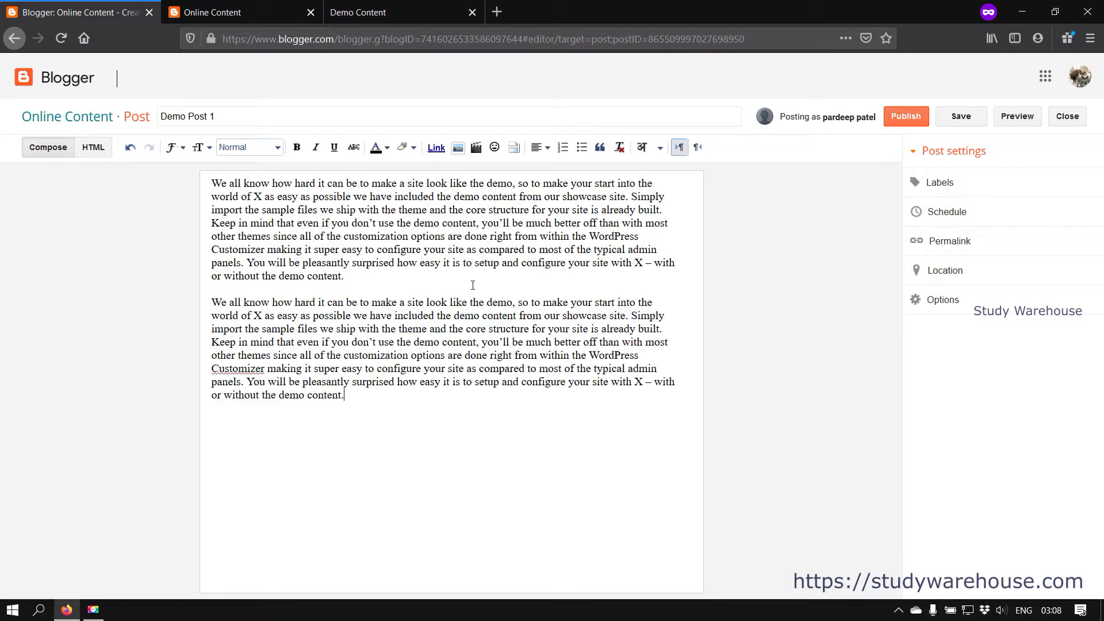
{"action": "key", "text": "ctrl+v"}
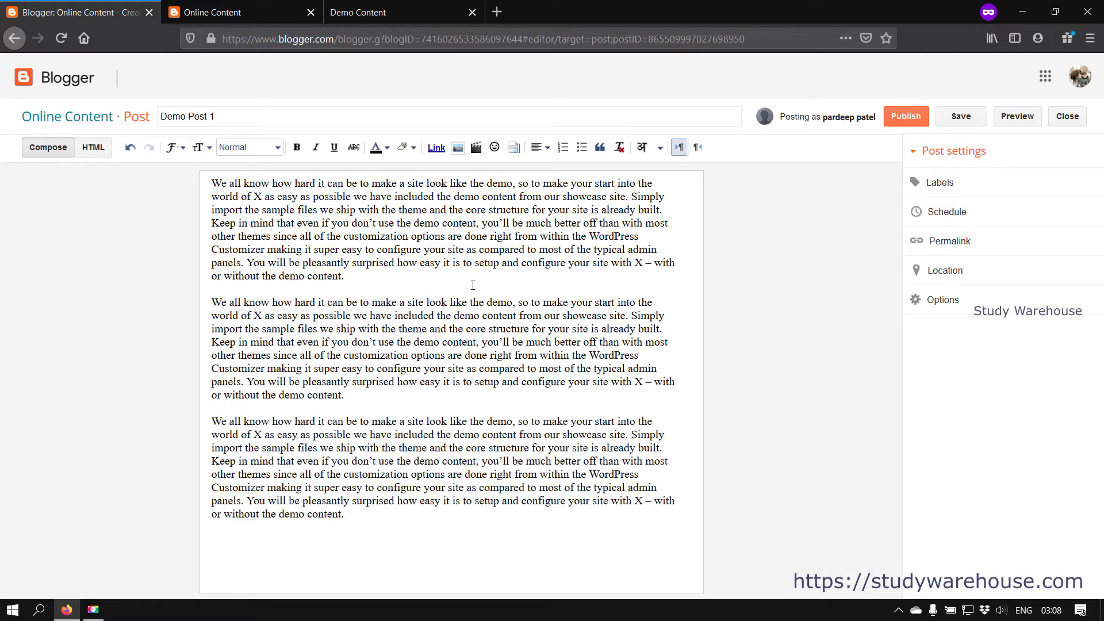
{"action": "key", "text": "ctrl+v"}
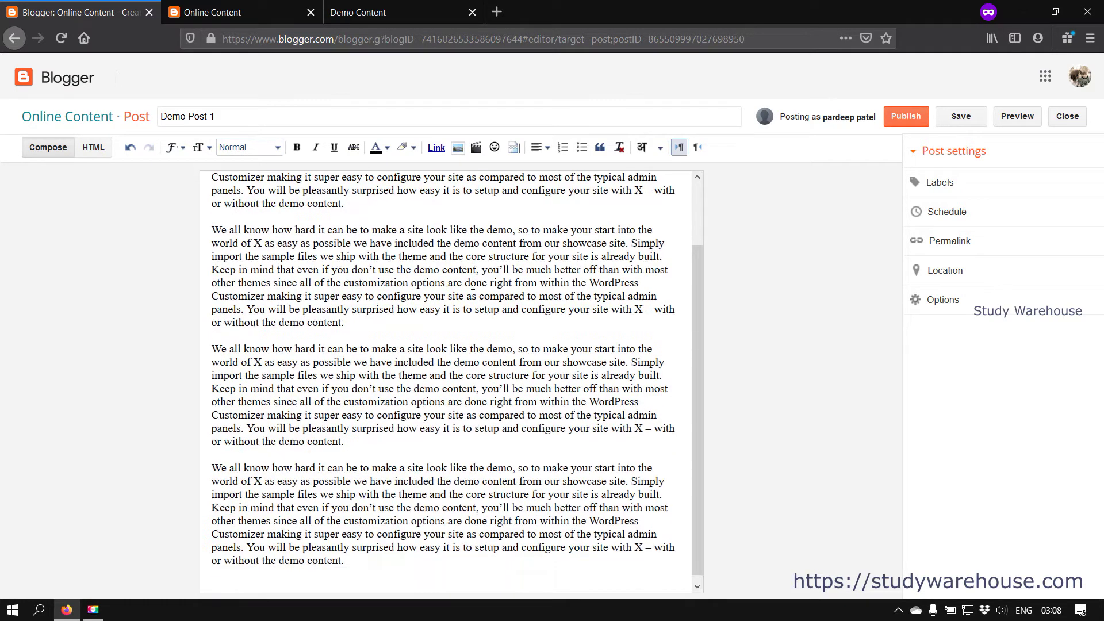
{"action": "key", "text": "ctrl+v"}
{"action": "scroll", "coordinate": [472, 285], "scroll_direction": "up", "scroll_amount": 3}
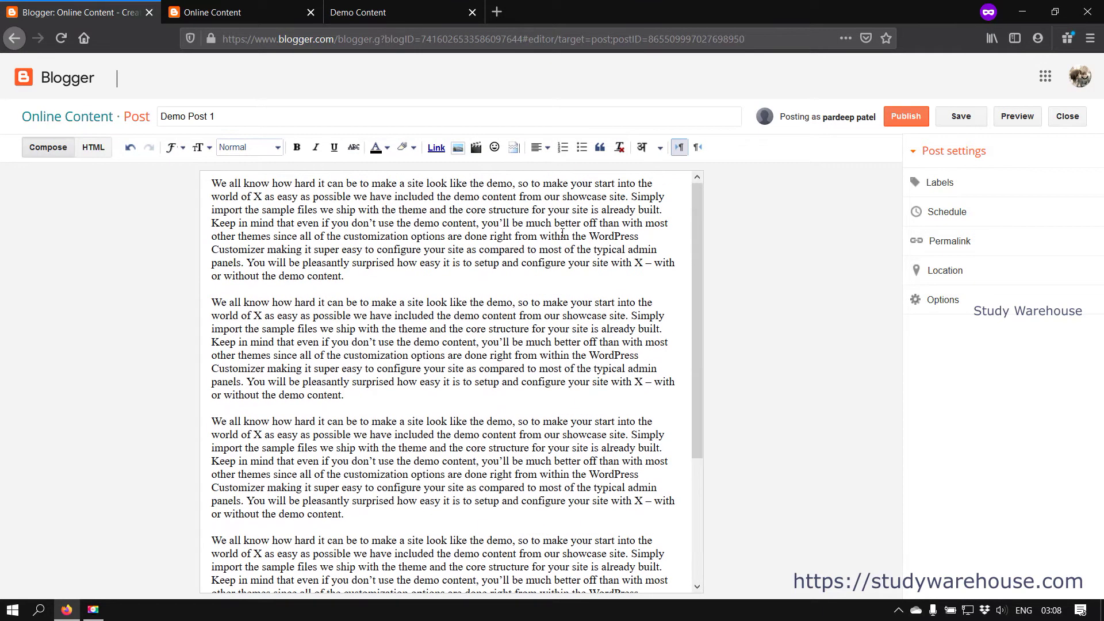
- Insert a separate line reading "Demo Heading" between the first and second paragraphs
{"action": "left_click", "coordinate": [366, 277]}
{"action": "key", "text": "Return"}
{"action": "key", "text": "Return"}
{"action": "type", "text": "De"}
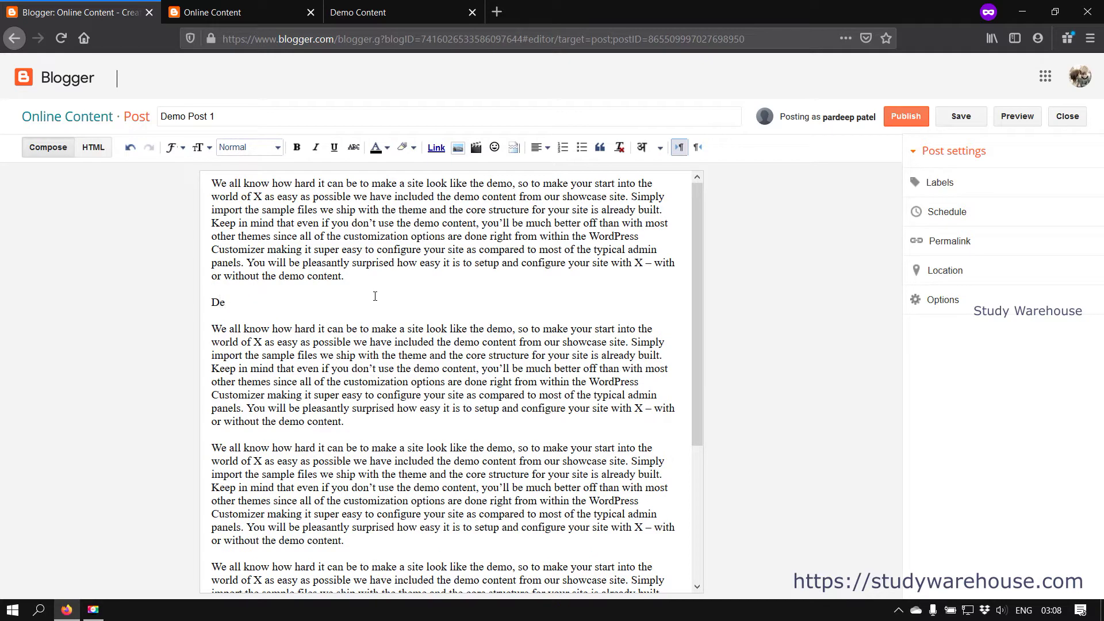
{"action": "type", "text": "mo Heading"}
- Make the "Demo Heading" line bold with the Heading style and remove the blank line below it
{"action": "triple_click", "coordinate": [292, 298]}
{"action": "left_click", "coordinate": [297, 148]}
{"action": "left_click", "coordinate": [259, 148]}
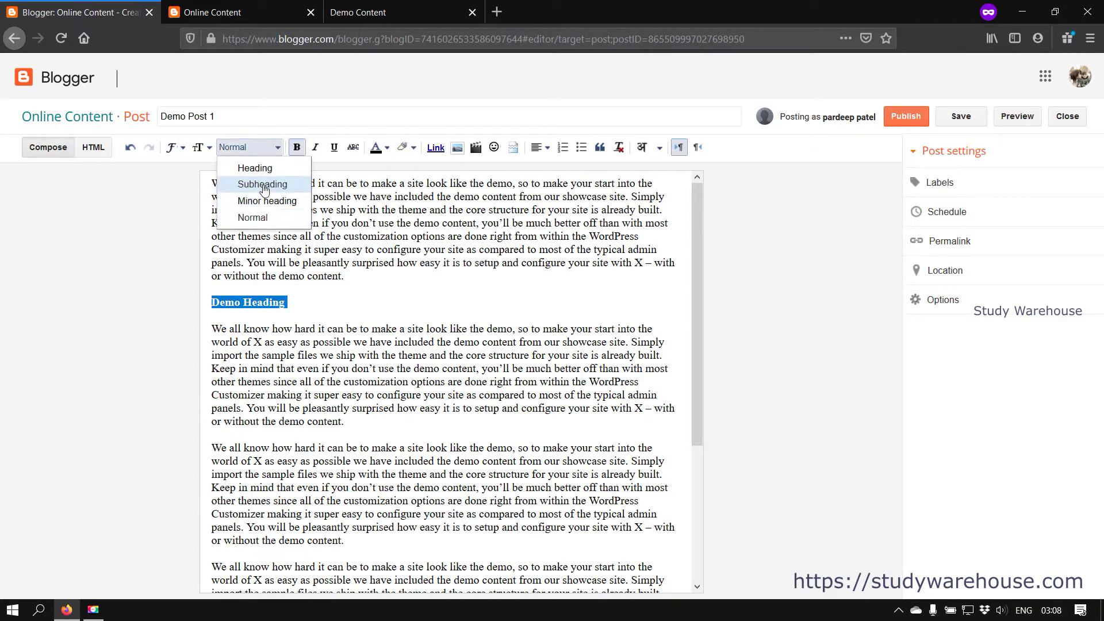
{"action": "left_click", "coordinate": [260, 167]}
{"action": "left_click", "coordinate": [347, 307]}
{"action": "left_click", "coordinate": [342, 340]}
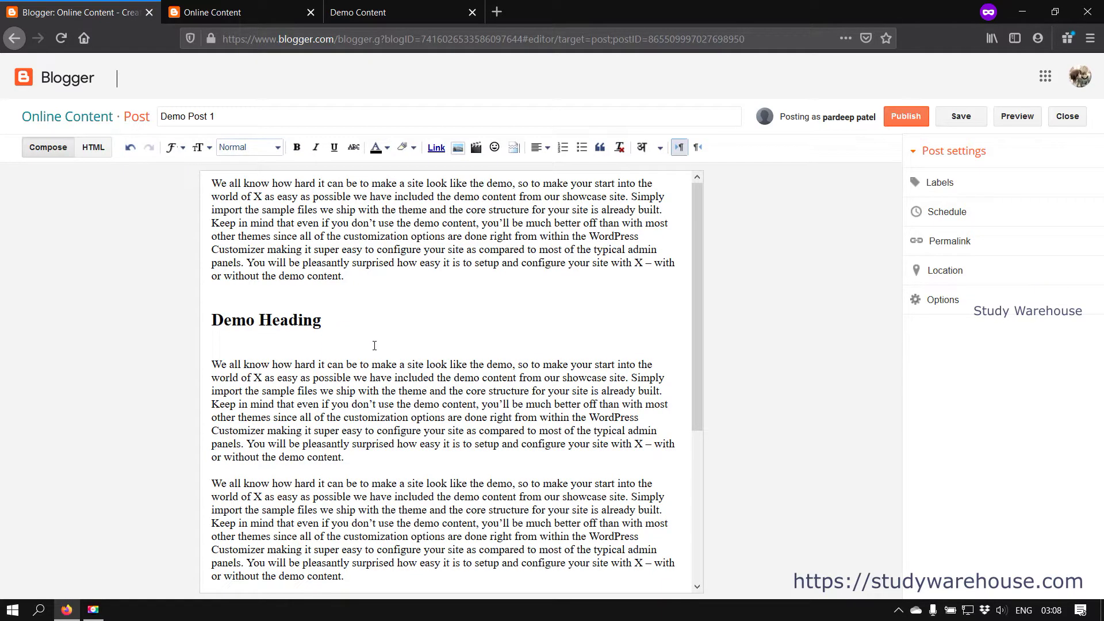
{"action": "key", "text": "Delete"}
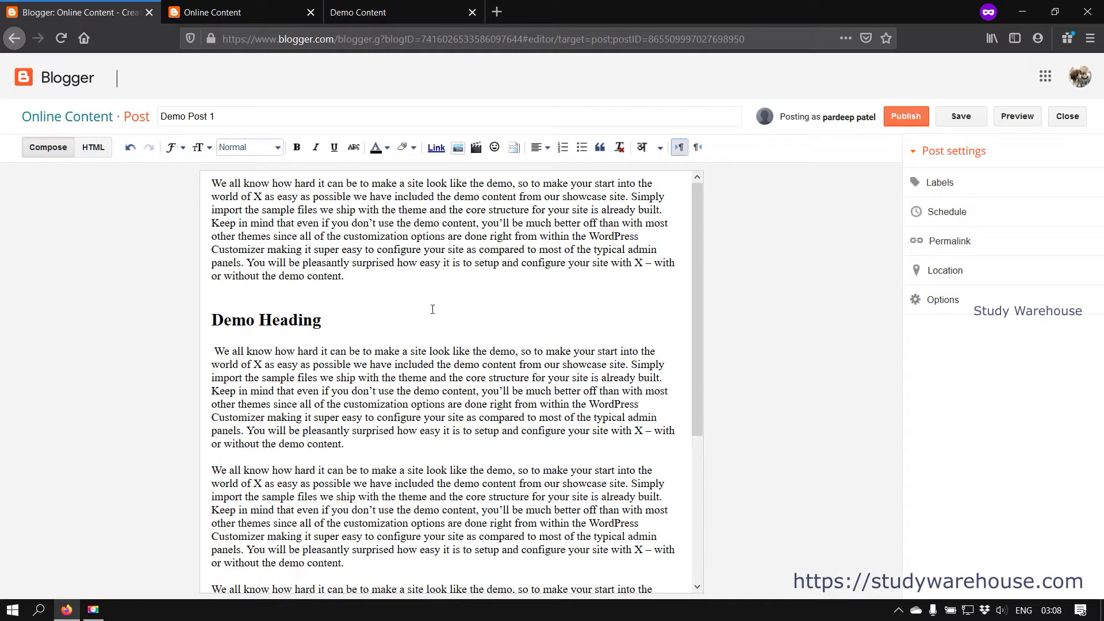
- Apply bold, italic and underline to the last sentence of the paragraph under Demo Heading
{"action": "left_click_drag", "start_coordinate": [383, 438], "coordinate": [248, 431]}
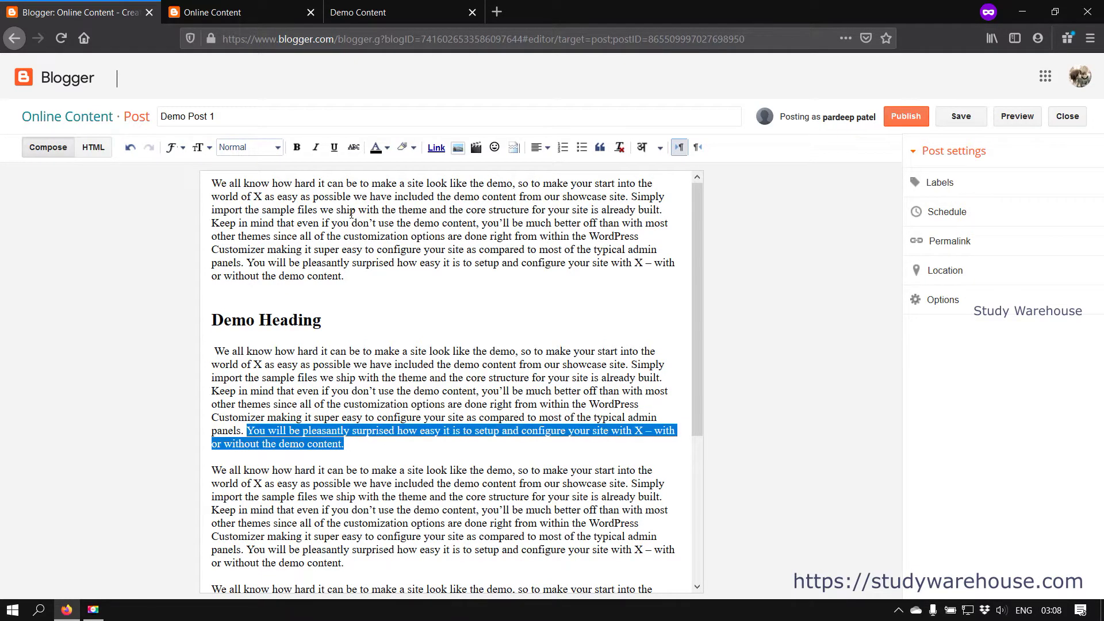
{"action": "left_click", "coordinate": [296, 147]}
{"action": "left_click", "coordinate": [315, 147]}
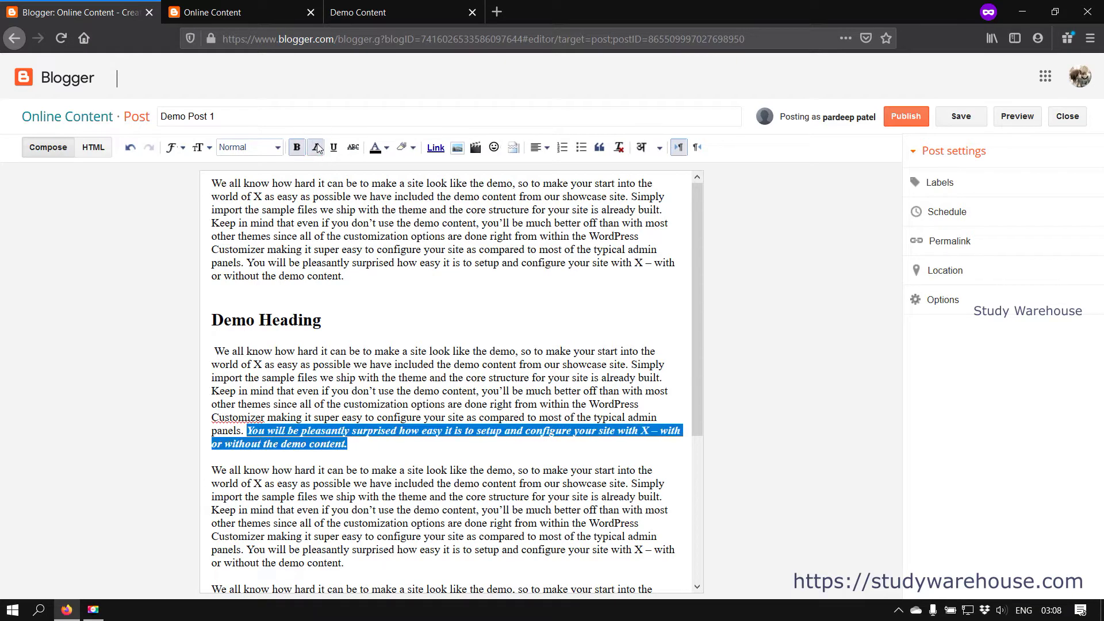
{"action": "left_click", "coordinate": [333, 147]}
{"action": "left_click", "coordinate": [464, 313]}
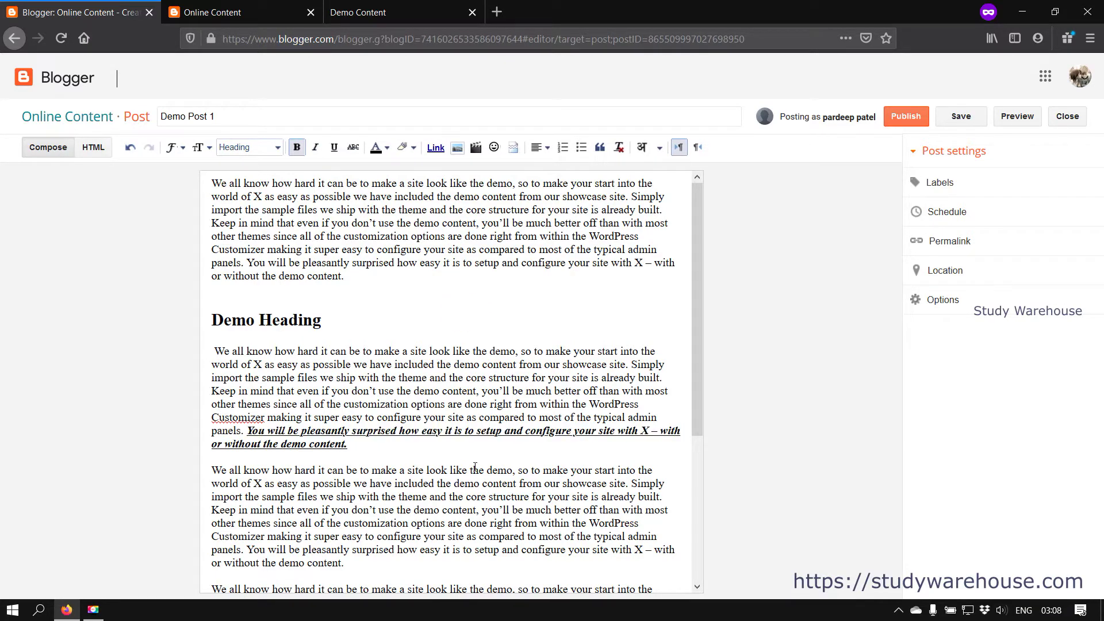
- Add a line reading "Demo Link" after the third paragraph, with a blank line above it
{"action": "scroll", "coordinate": [421, 221], "scroll_direction": "down", "scroll_amount": 3}
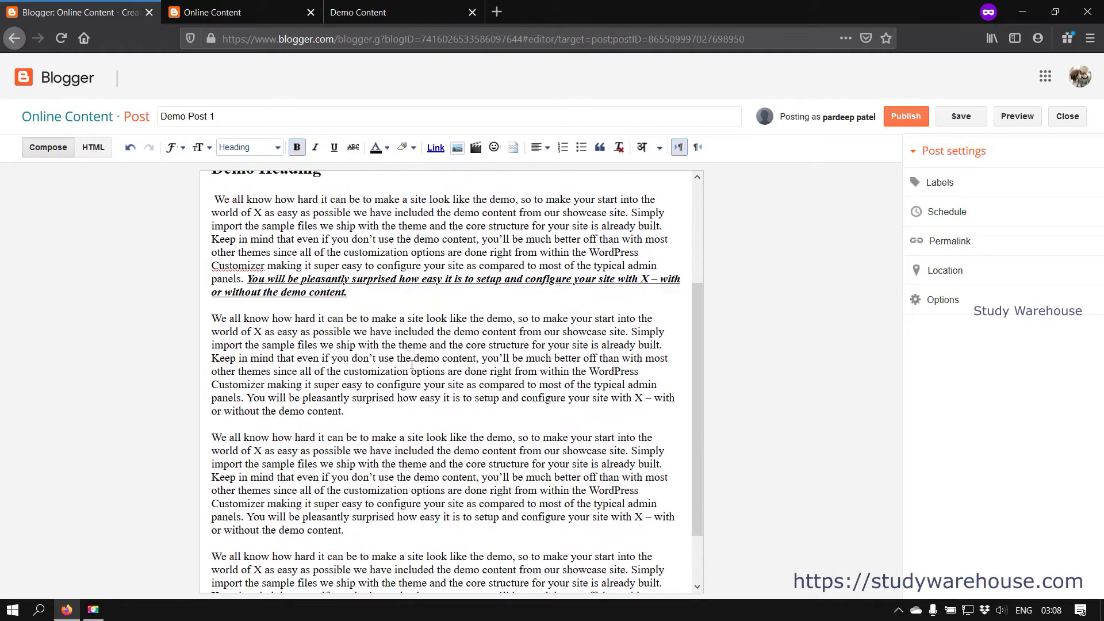
{"action": "scroll", "coordinate": [529, 331], "scroll_direction": "up", "scroll_amount": 3}
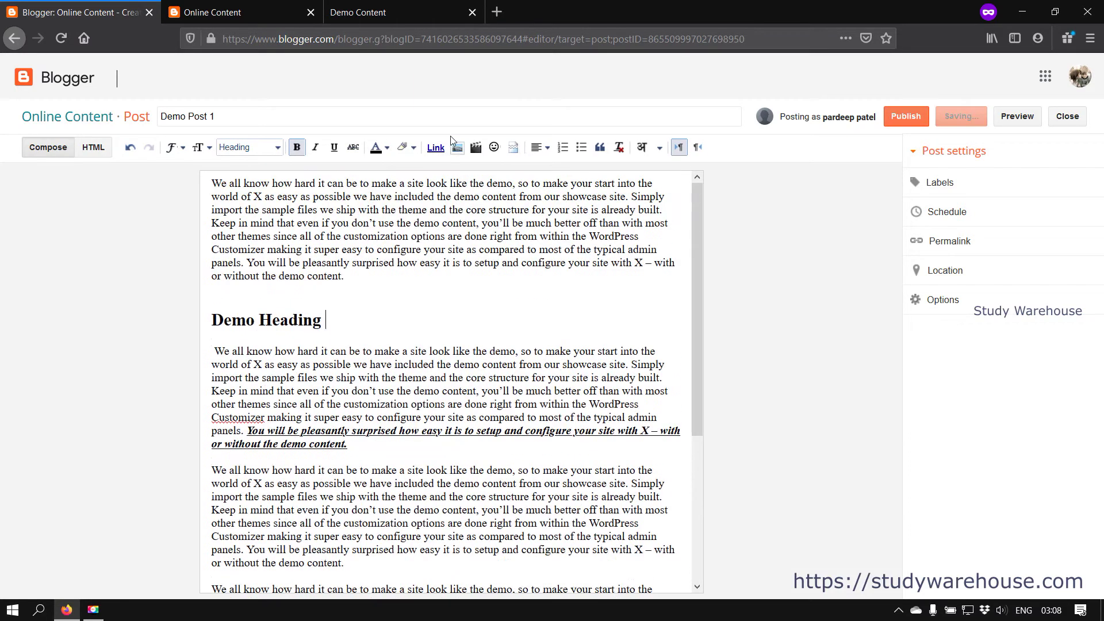
{"action": "scroll", "coordinate": [475, 382], "scroll_direction": "down", "scroll_amount": 4}
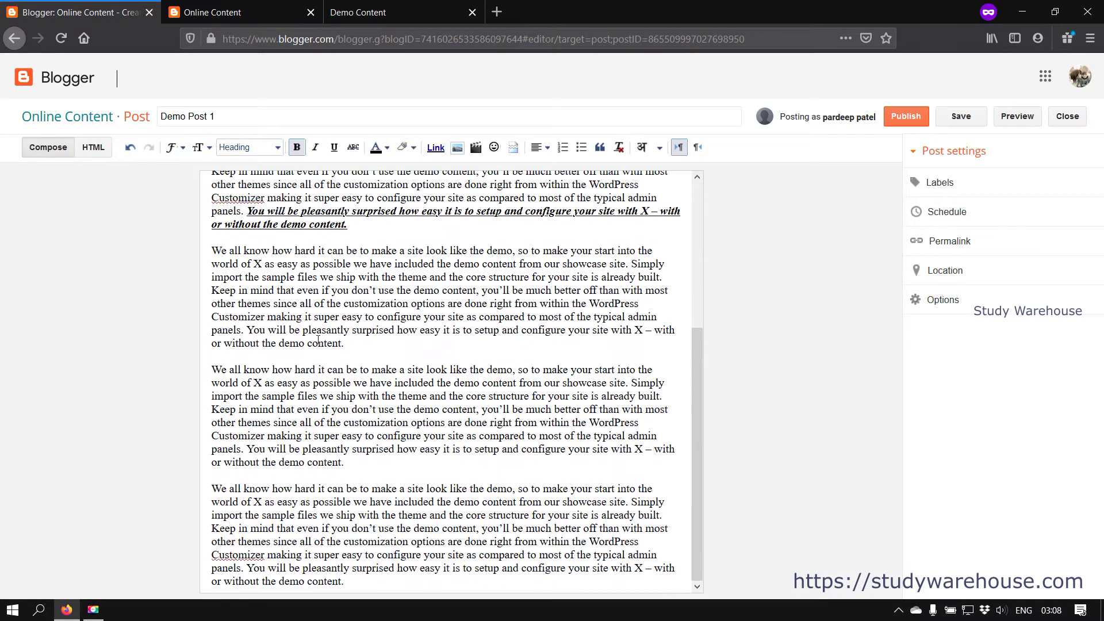
{"action": "left_click", "coordinate": [360, 347]}
{"action": "key", "text": "Return"}
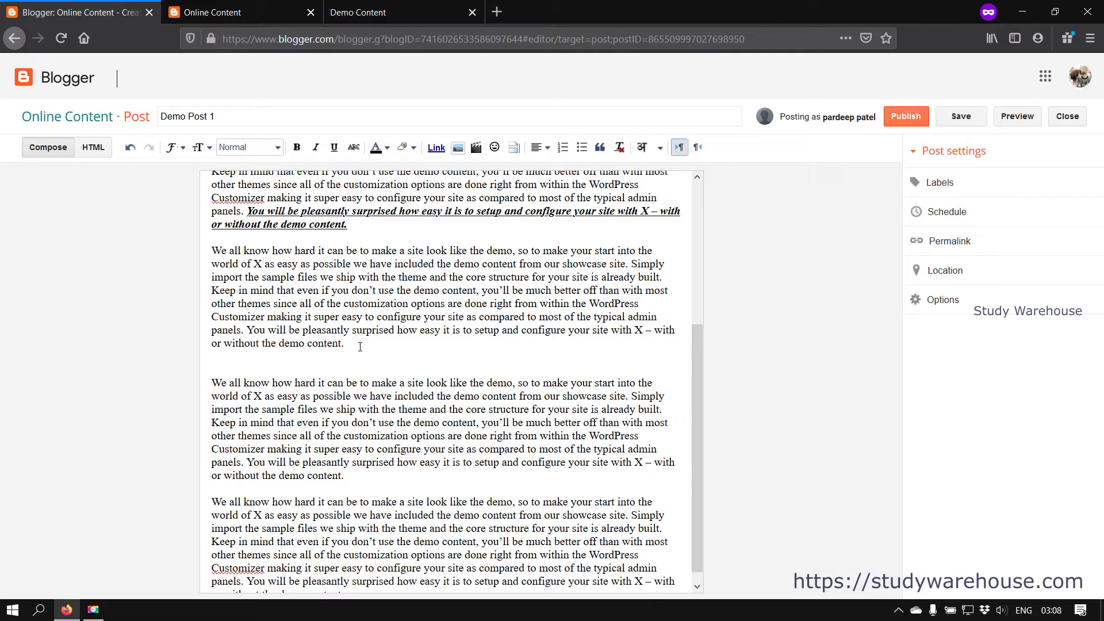
{"action": "type", "text": "Demo Link"}
{"action": "left_click", "coordinate": [359, 345]}
{"action": "key", "text": "Return"}
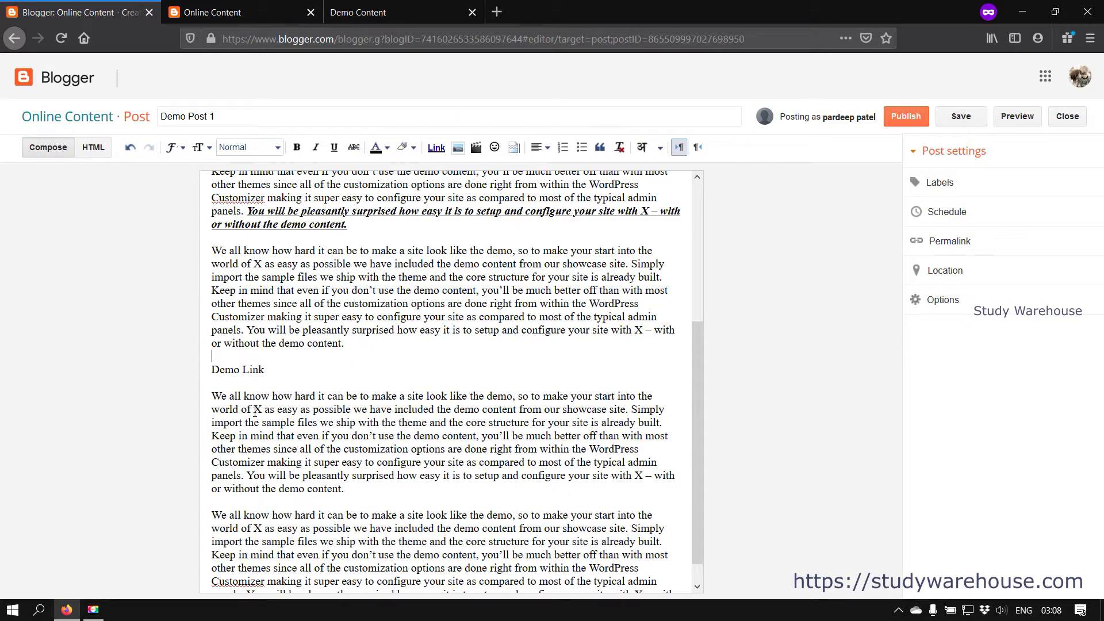
- Turn the "Demo Link" text into a web address hyperlink pointing to the author's personal website
{"action": "triple_click", "coordinate": [276, 371]}
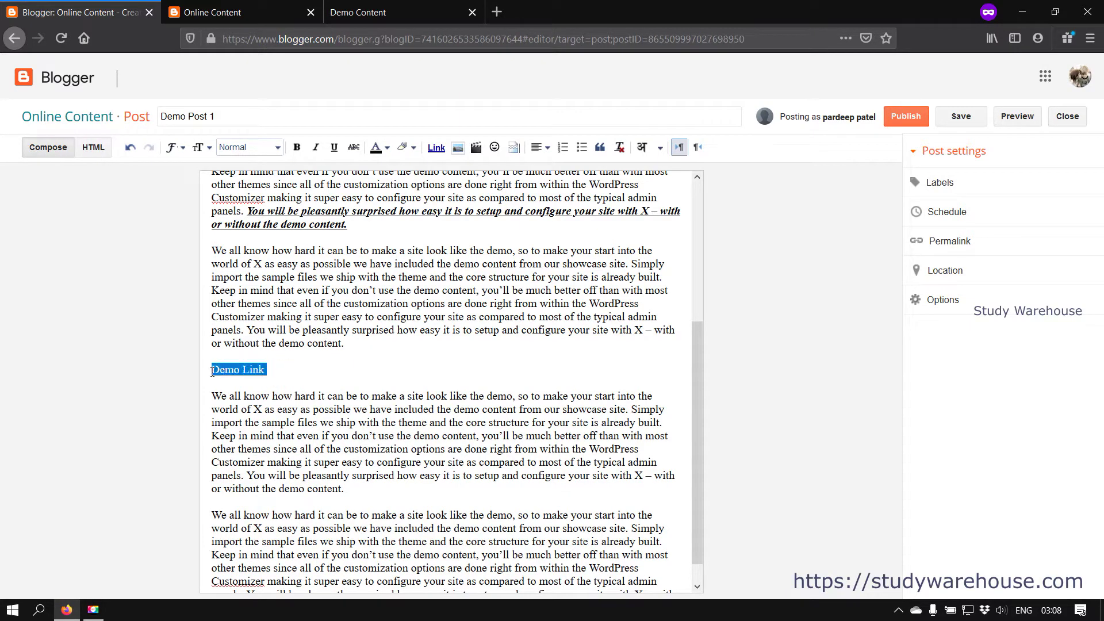
{"action": "left_click", "coordinate": [435, 148]}
{"action": "left_click", "coordinate": [562, 314]}
{"action": "type", "text": "htt["}
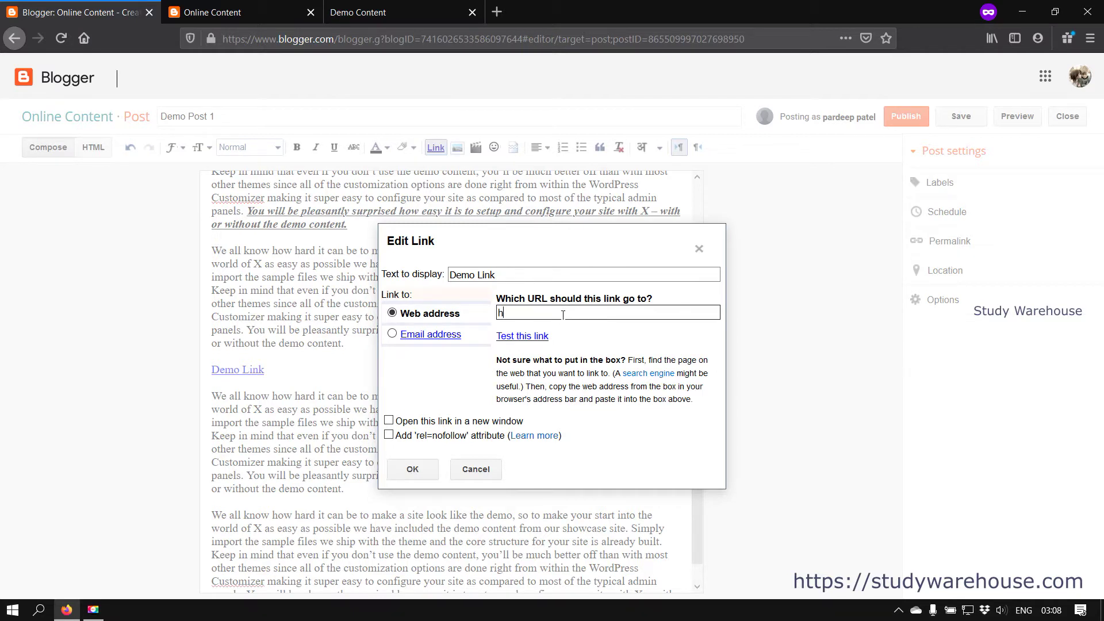
{"action": "key", "text": "BackSpace"}
{"action": "type", "text": "ps://pardeeppatel.com/"}
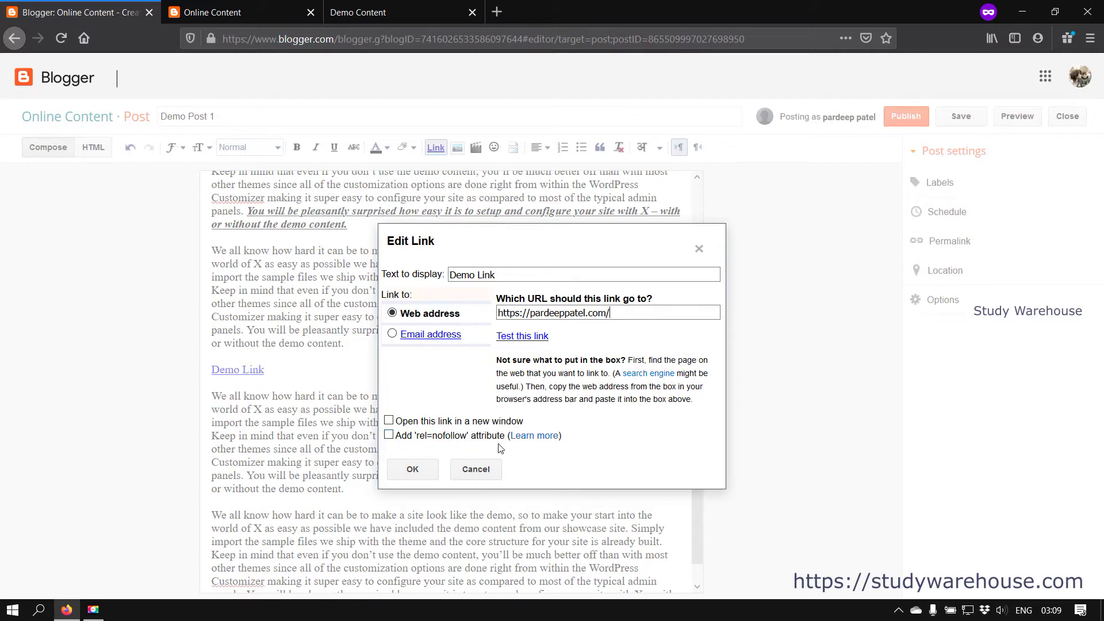
{"action": "left_click", "coordinate": [413, 470]}
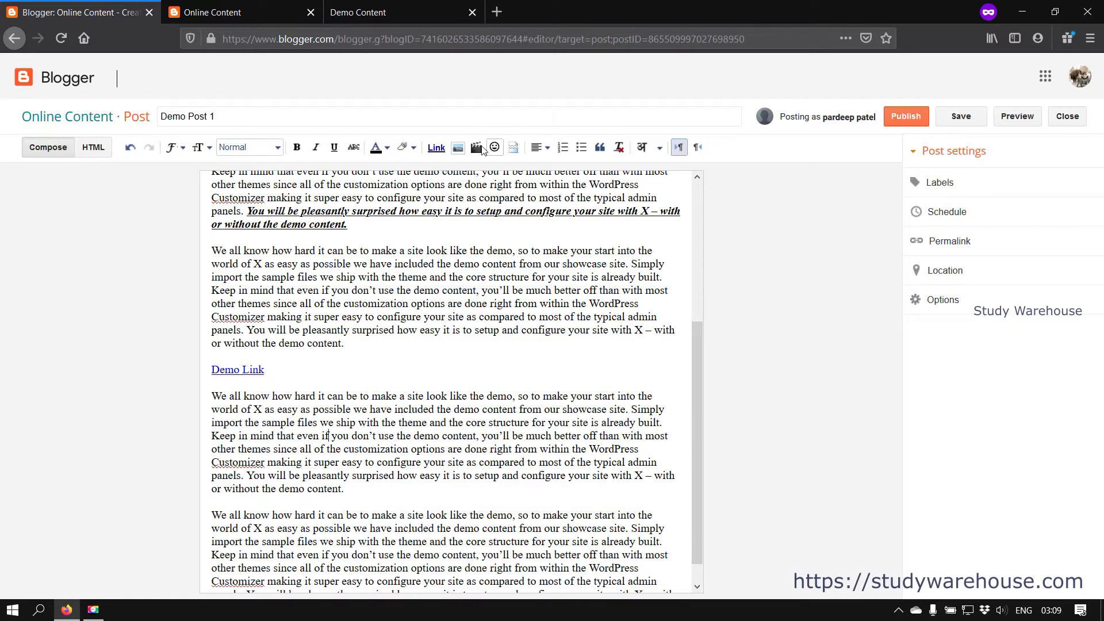
- Add blank lines after the paragraph under "Demo Link" to make room for an image
{"action": "scroll", "coordinate": [429, 459], "scroll_direction": "down", "scroll_amount": 1}
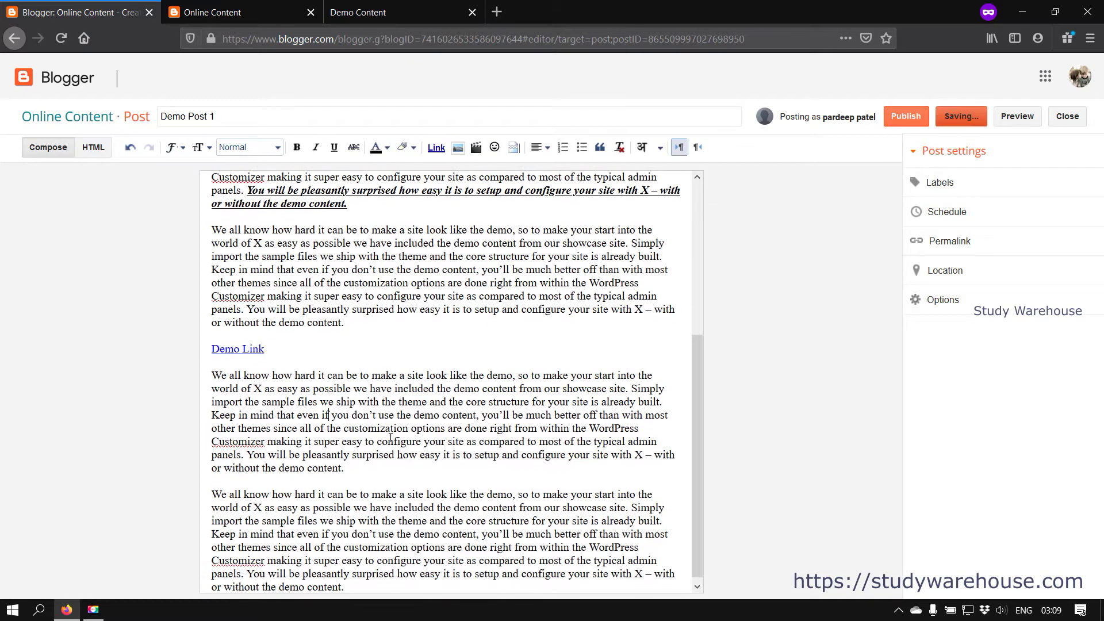
{"action": "left_click", "coordinate": [374, 461]}
{"action": "key", "text": "Return"}
{"action": "key", "text": "Return"}
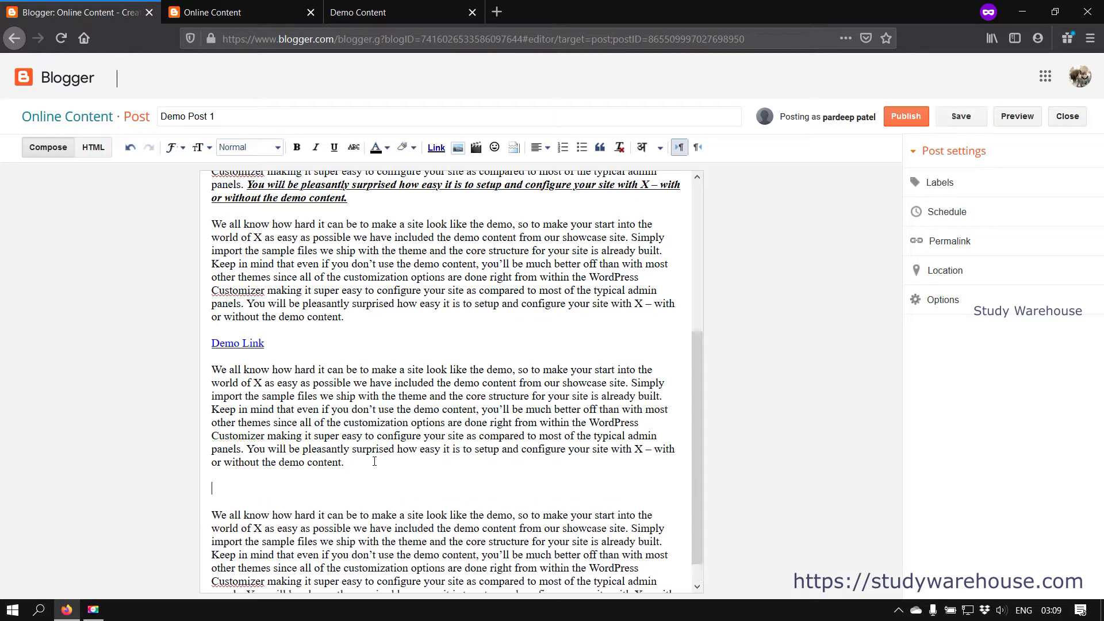
{"action": "left_click", "coordinate": [458, 147]}
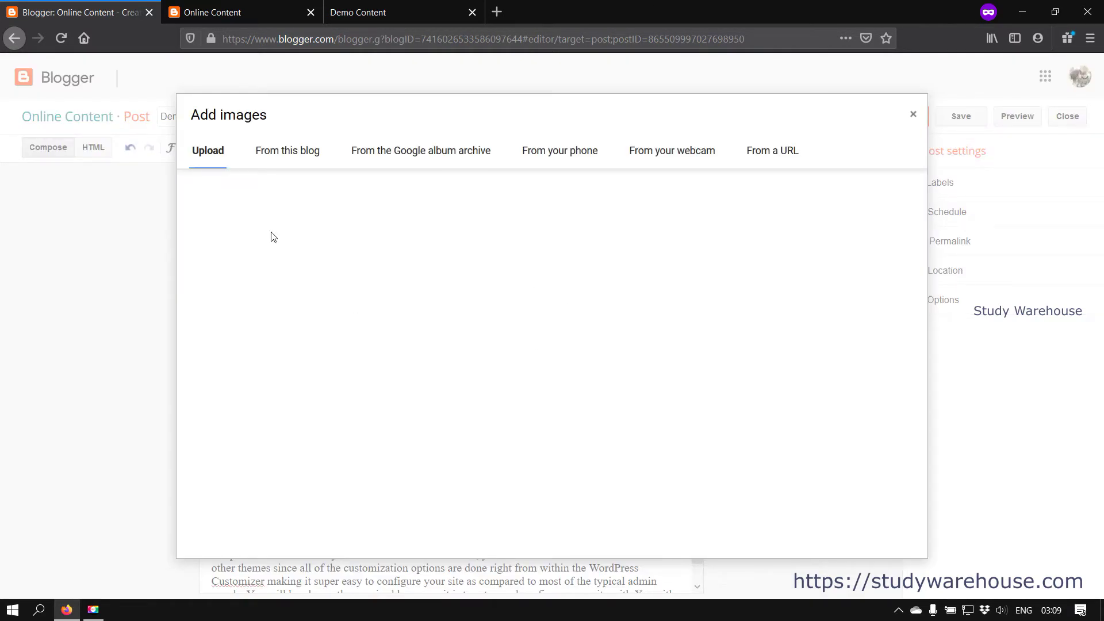
{"action": "left_click", "coordinate": [229, 191]}
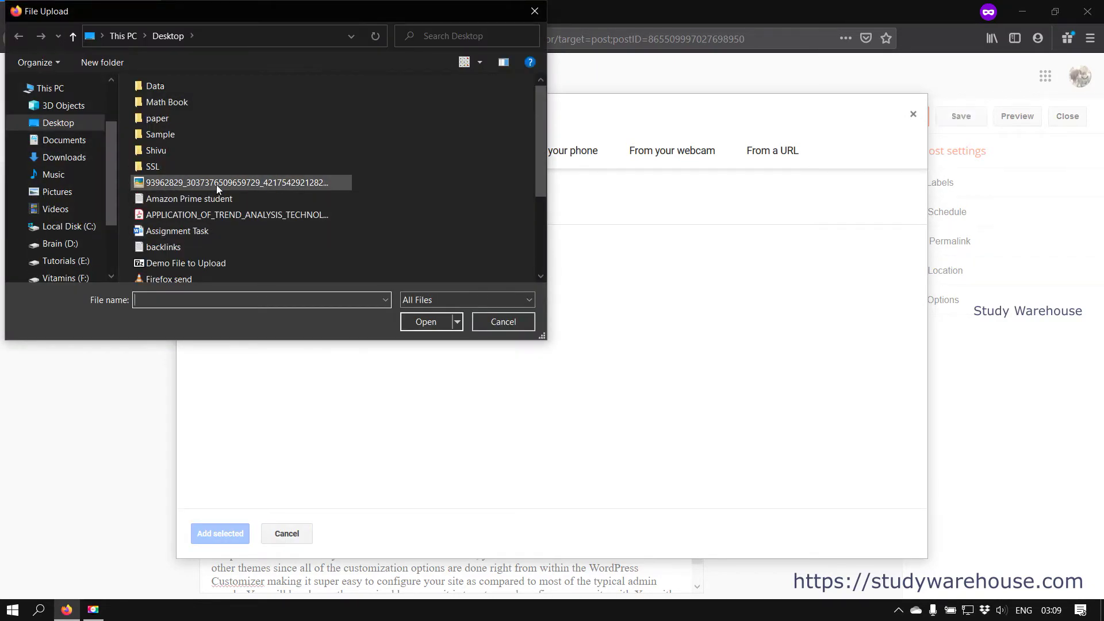
{"action": "scroll", "coordinate": [223, 181], "scroll_direction": "down", "scroll_amount": 3}
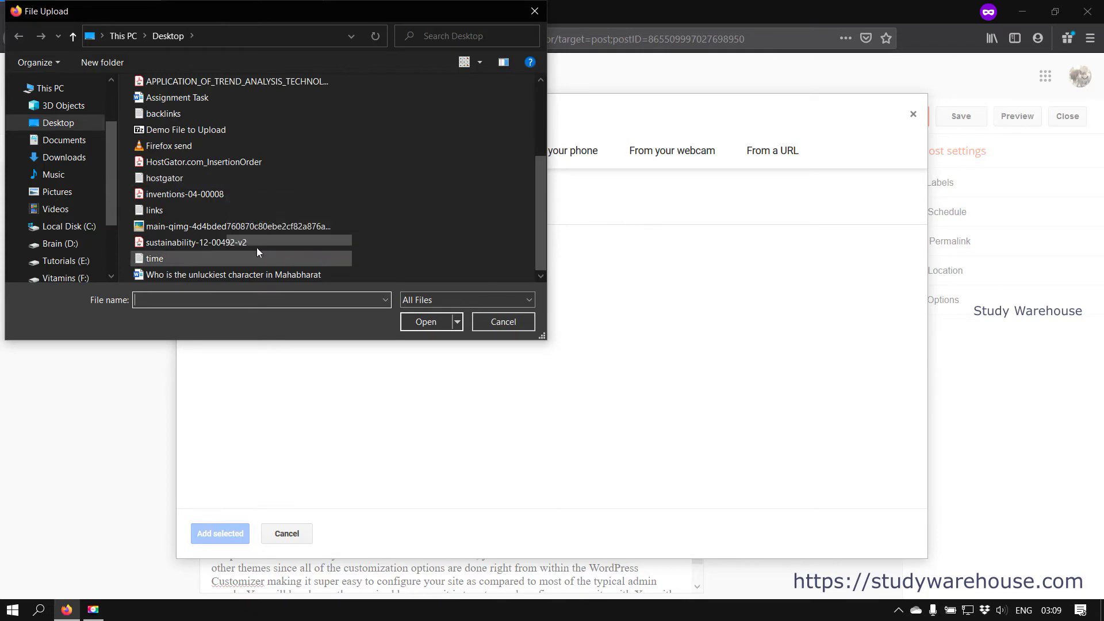
{"action": "scroll", "coordinate": [267, 226], "scroll_direction": "up", "scroll_amount": 3}
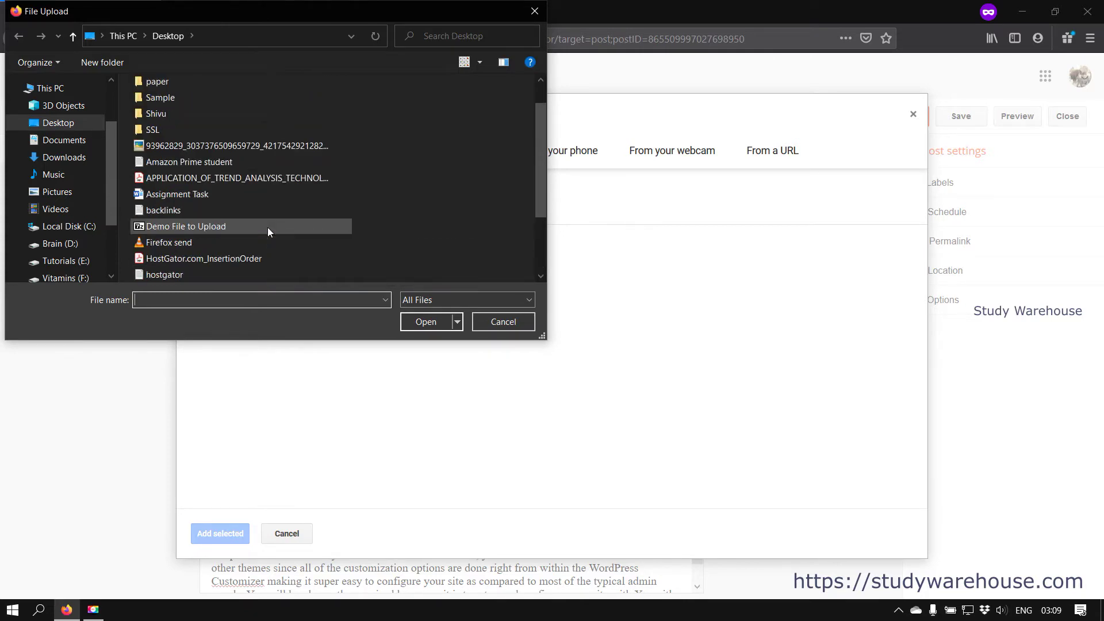
{"action": "left_click", "coordinate": [229, 187]}
{"action": "left_click", "coordinate": [229, 191]}
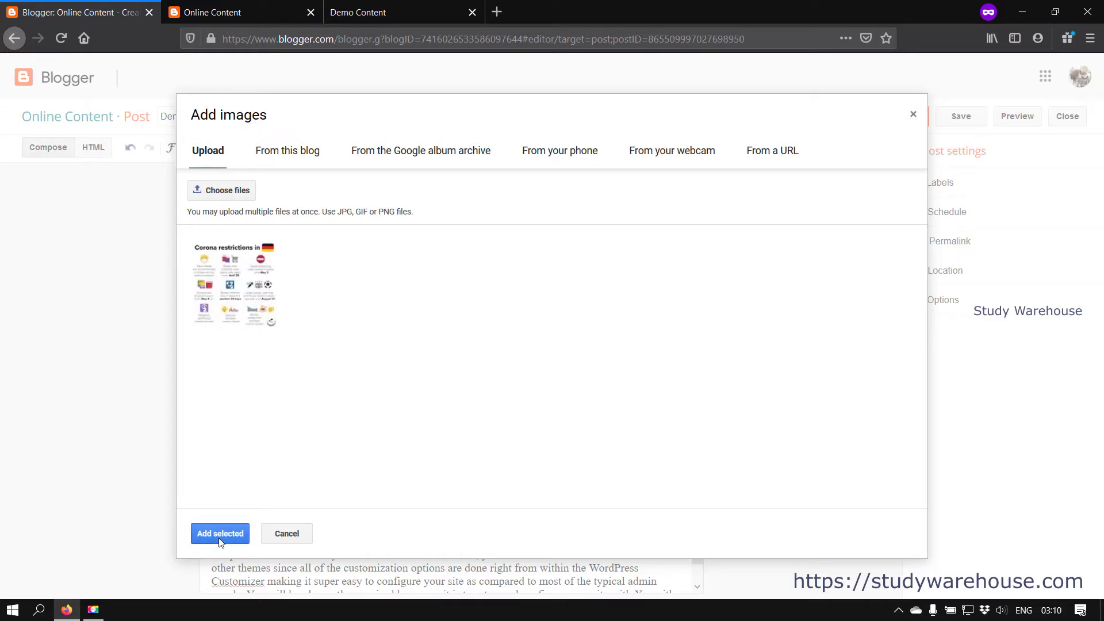
{"action": "left_click", "coordinate": [219, 534]}
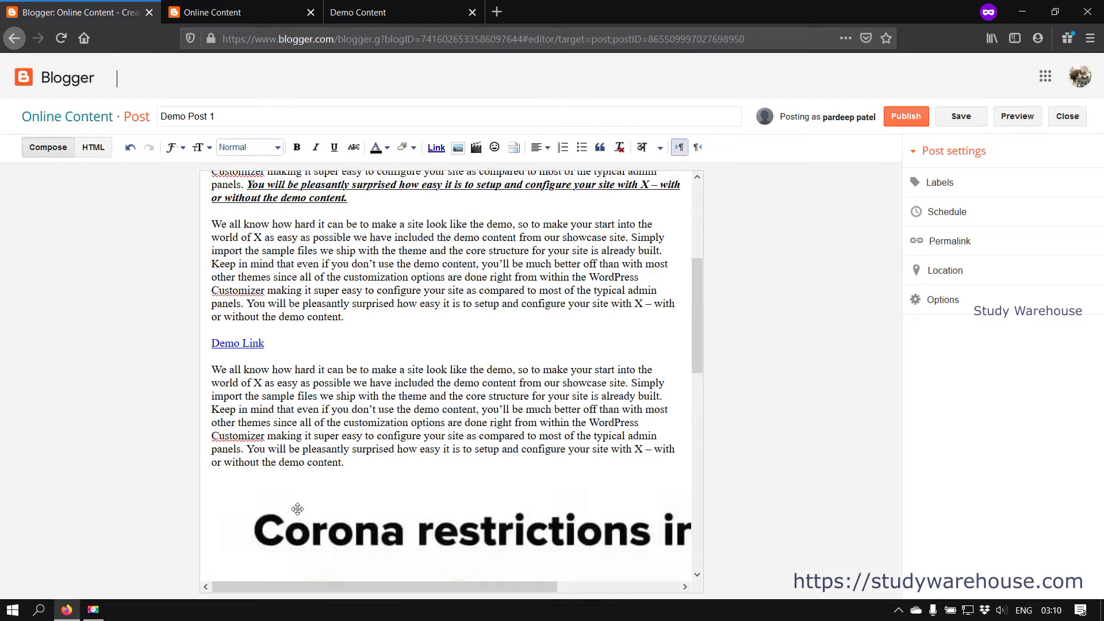
- Check the inserted image's placement in the post and examine its size, alignment and caption options
{"action": "scroll", "coordinate": [472, 482], "scroll_direction": "down", "scroll_amount": 5}
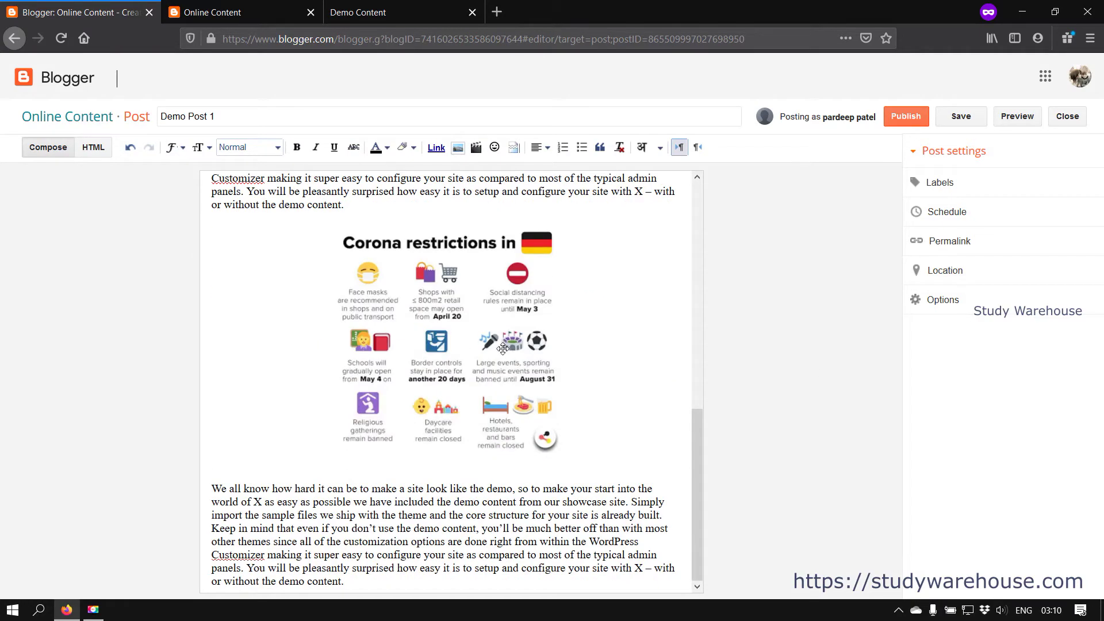
{"action": "scroll", "coordinate": [503, 348], "scroll_direction": "up", "scroll_amount": 6}
{"action": "scroll", "coordinate": [457, 391], "scroll_direction": "down", "scroll_amount": 4}
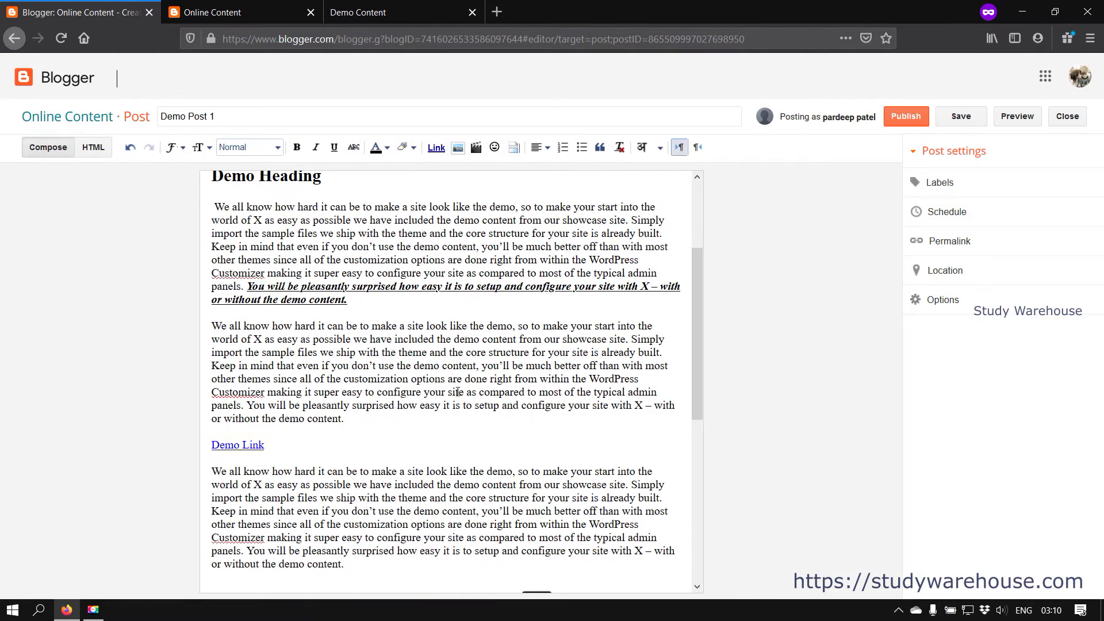
{"action": "scroll", "coordinate": [341, 294], "scroll_direction": "down", "scroll_amount": 3}
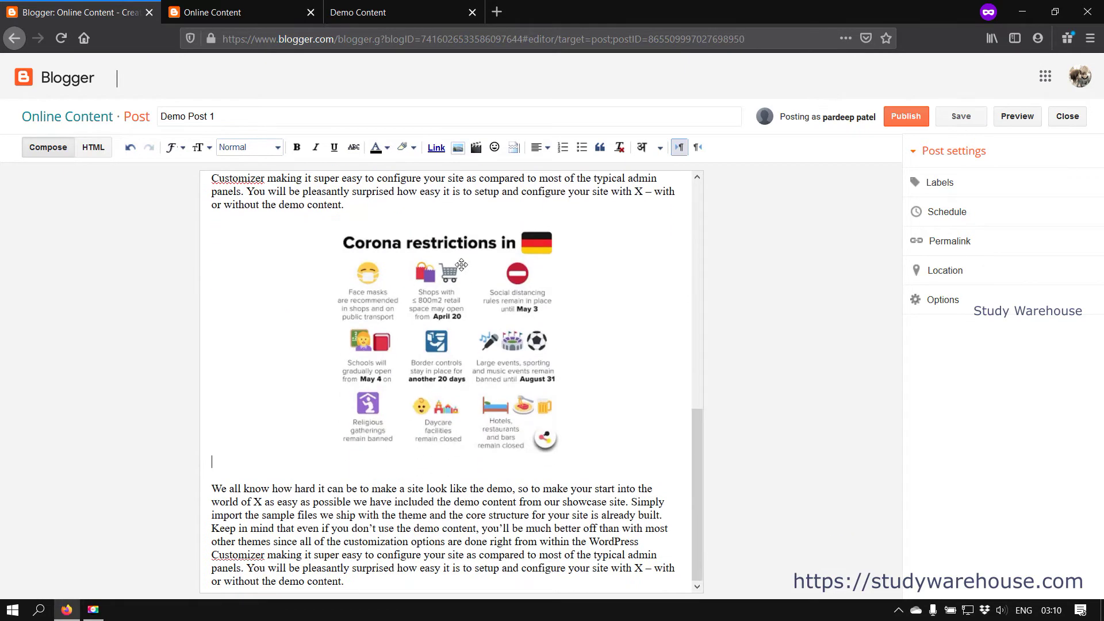
{"action": "left_click", "coordinate": [500, 329]}
{"action": "scroll", "coordinate": [514, 335], "scroll_direction": "up", "scroll_amount": 5}
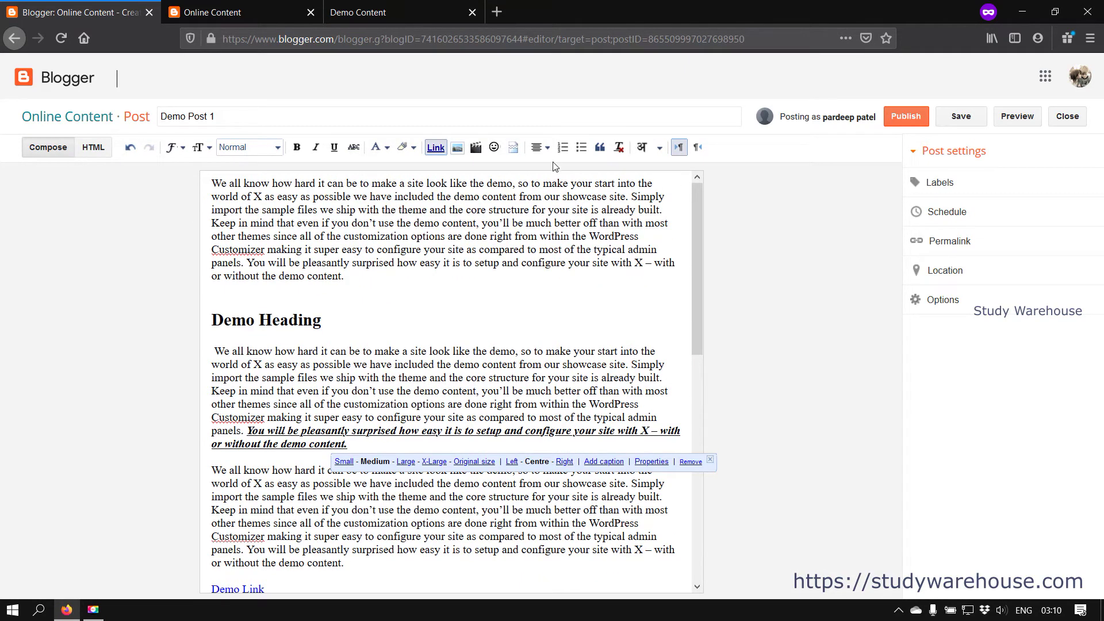
{"action": "scroll", "coordinate": [503, 352], "scroll_direction": "down", "scroll_amount": 8}
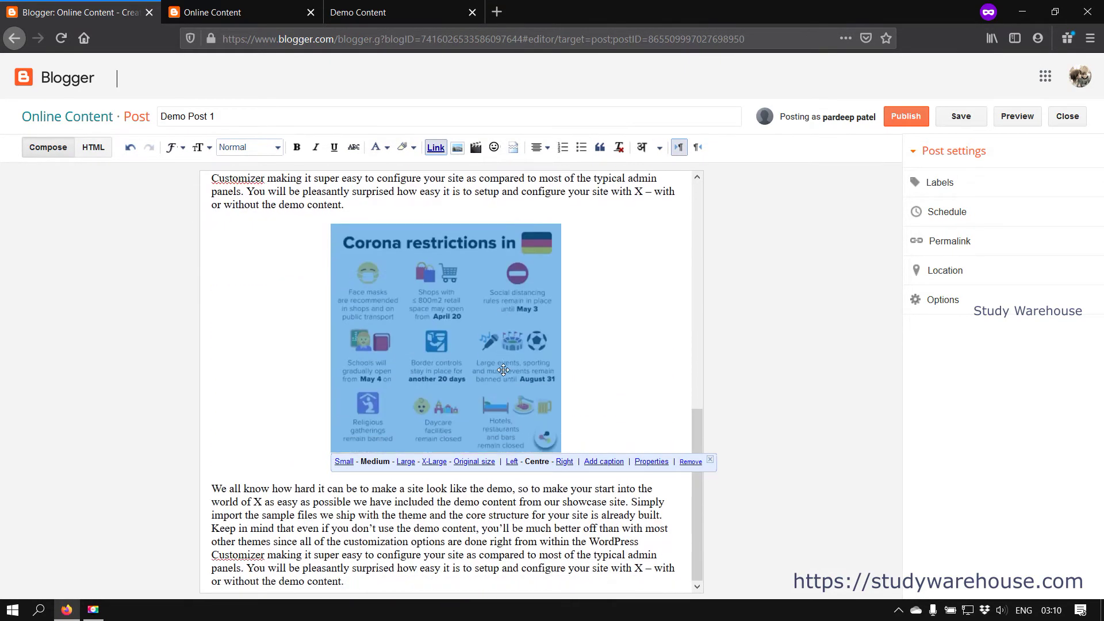
- Add three separate lines reading "list 1", "list 2" and "list 3" below the last paragraph of the post
{"action": "left_click", "coordinate": [371, 583]}
{"action": "scroll", "coordinate": [372, 584], "scroll_direction": "down", "scroll_amount": 1}
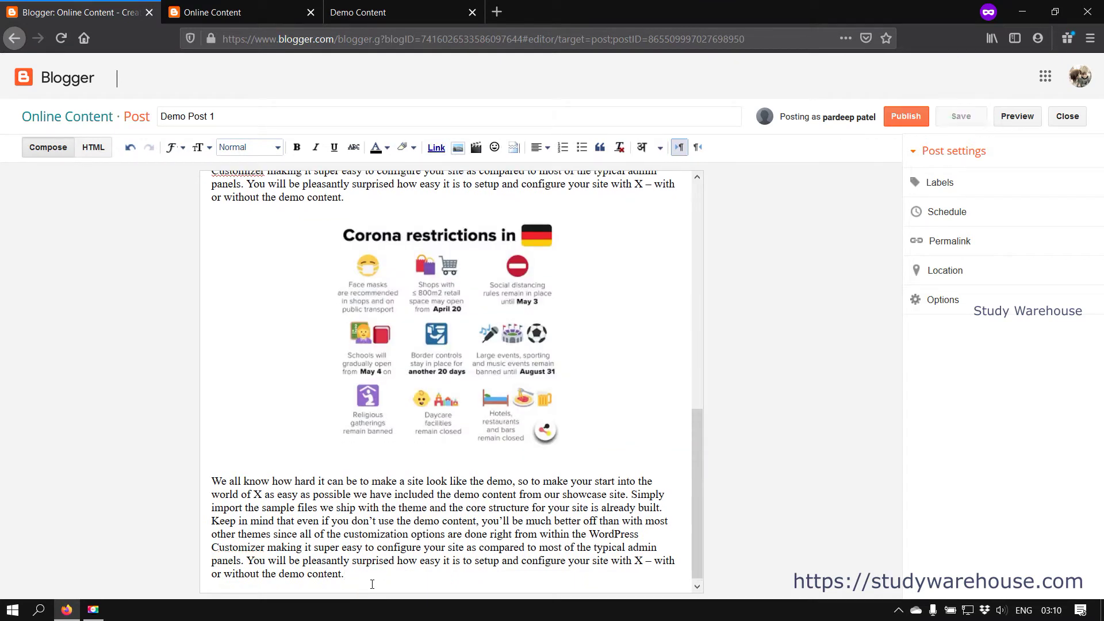
{"action": "scroll", "coordinate": [372, 584], "scroll_direction": "down", "scroll_amount": 1}
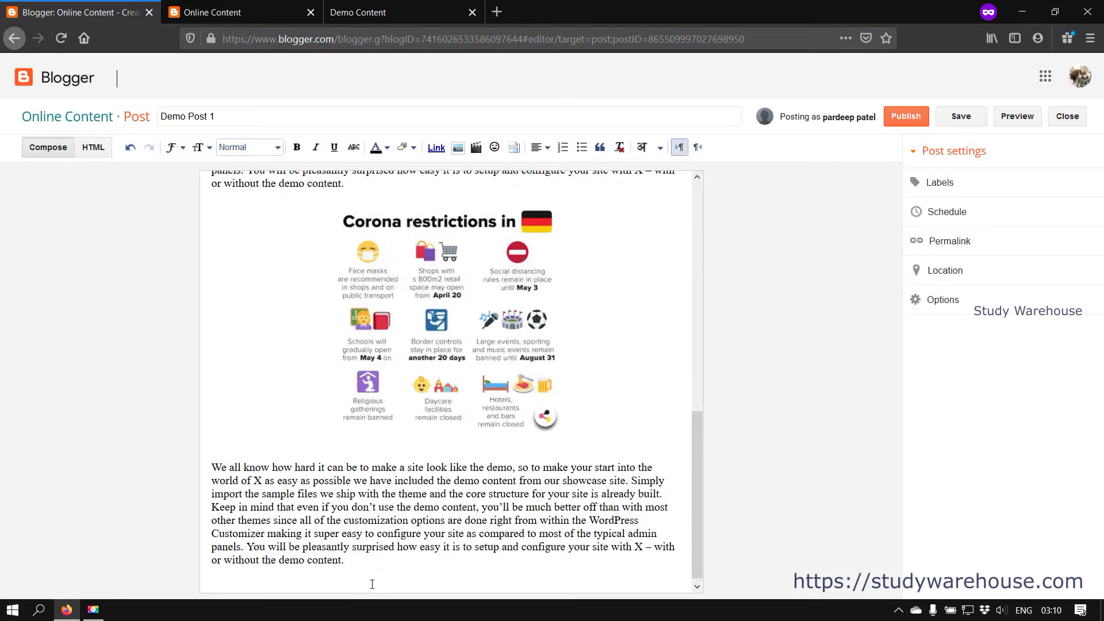
{"action": "type", "text": "list 1"}
{"action": "key", "text": "Return"}
{"action": "type", "text": "list"}
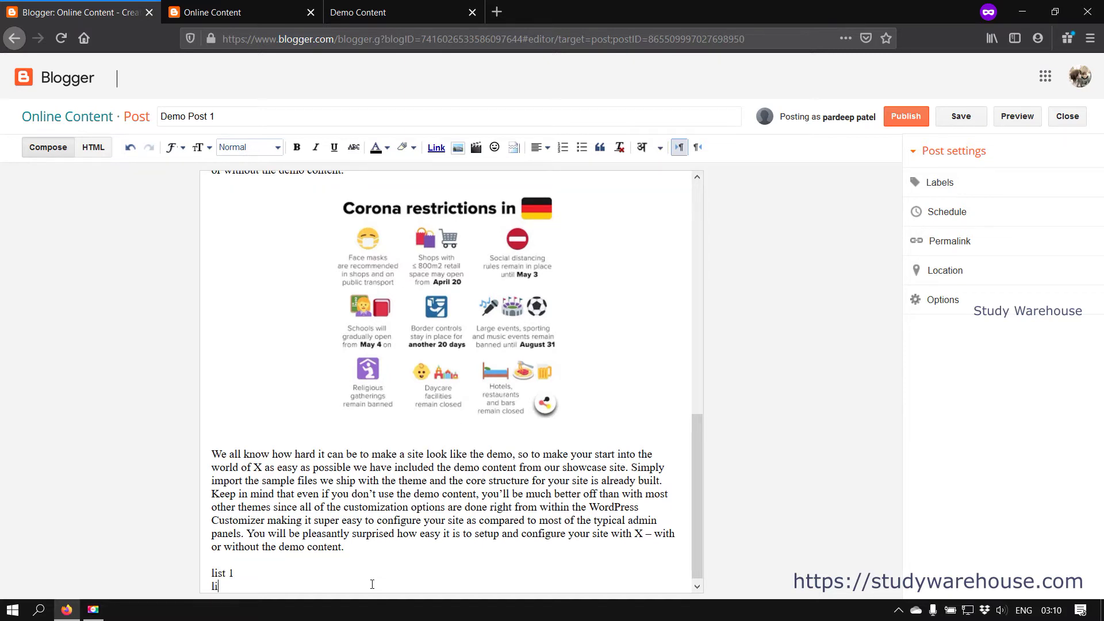
{"action": "type", "text": " 2"}
{"action": "key", "text": "Return"}
{"action": "type", "text": "list 3"}
- Turn the three list lines at the end of the post into a numbered list
{"action": "left_click_drag", "start_coordinate": [244, 586], "coordinate": [210, 558]}
{"action": "left_click", "coordinate": [563, 147]}
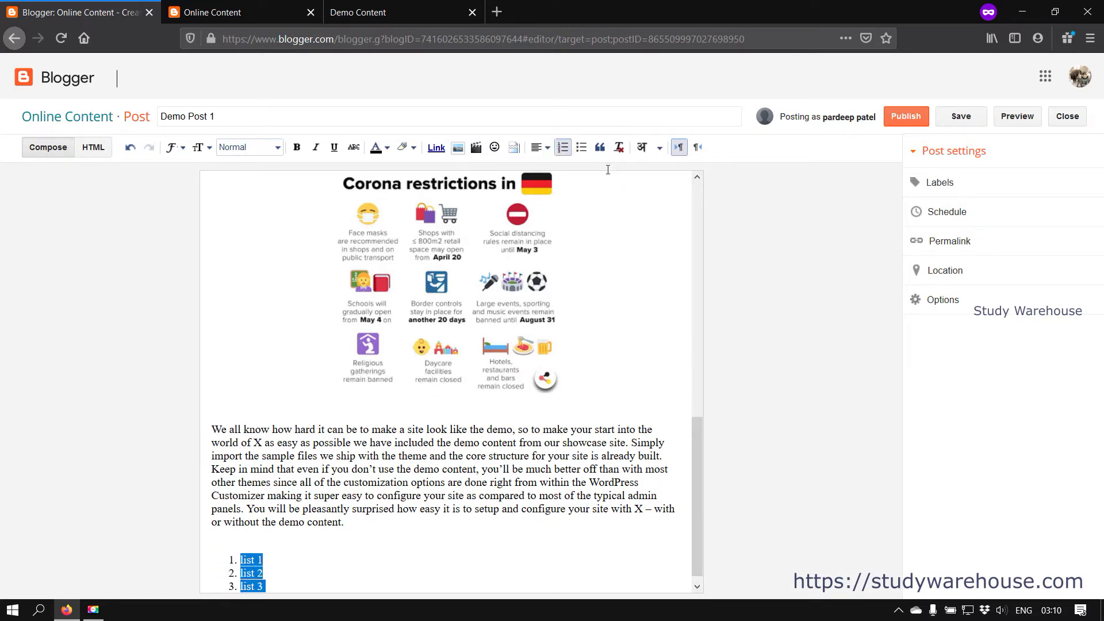
{"action": "left_click", "coordinate": [410, 490]}
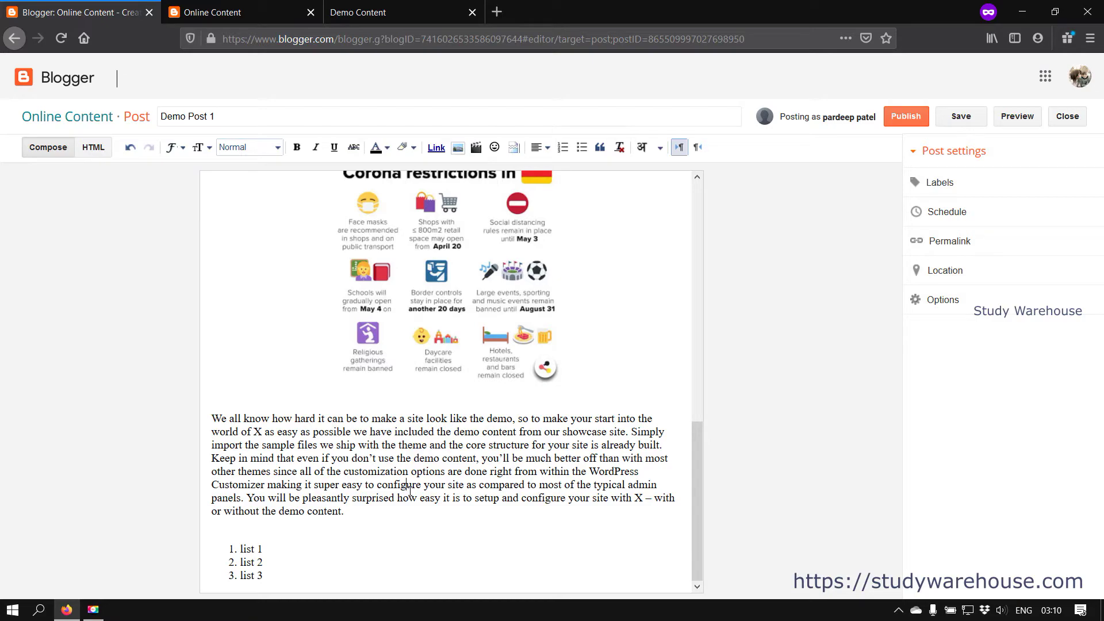
- Review the whole post in the composing view, examine its HTML source, and return to the composing view
{"action": "scroll", "coordinate": [458, 585], "scroll_direction": "down", "scroll_amount": 8}
{"action": "scroll", "coordinate": [413, 315], "scroll_direction": "up", "scroll_amount": 4}
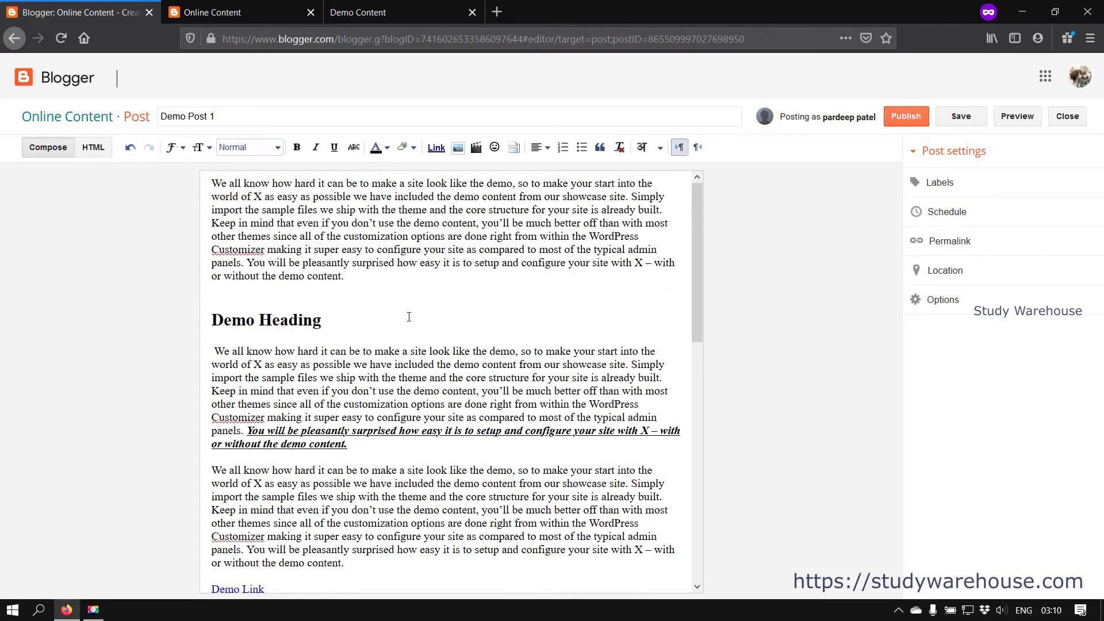
{"action": "scroll", "coordinate": [119, 166], "scroll_direction": "down", "scroll_amount": 10}
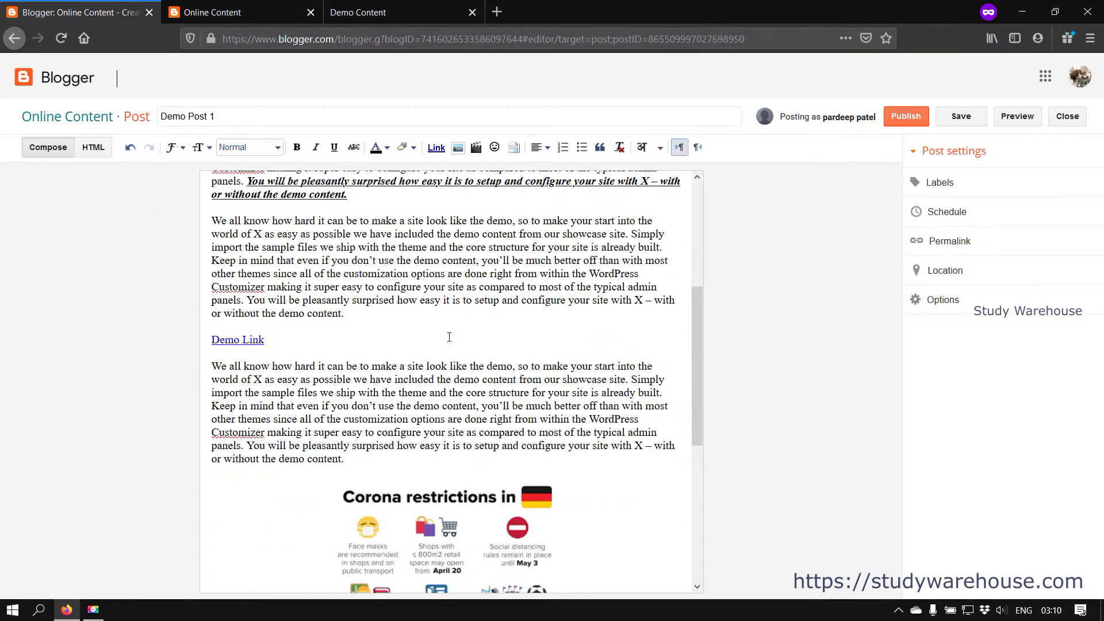
{"action": "left_click", "coordinate": [93, 147]}
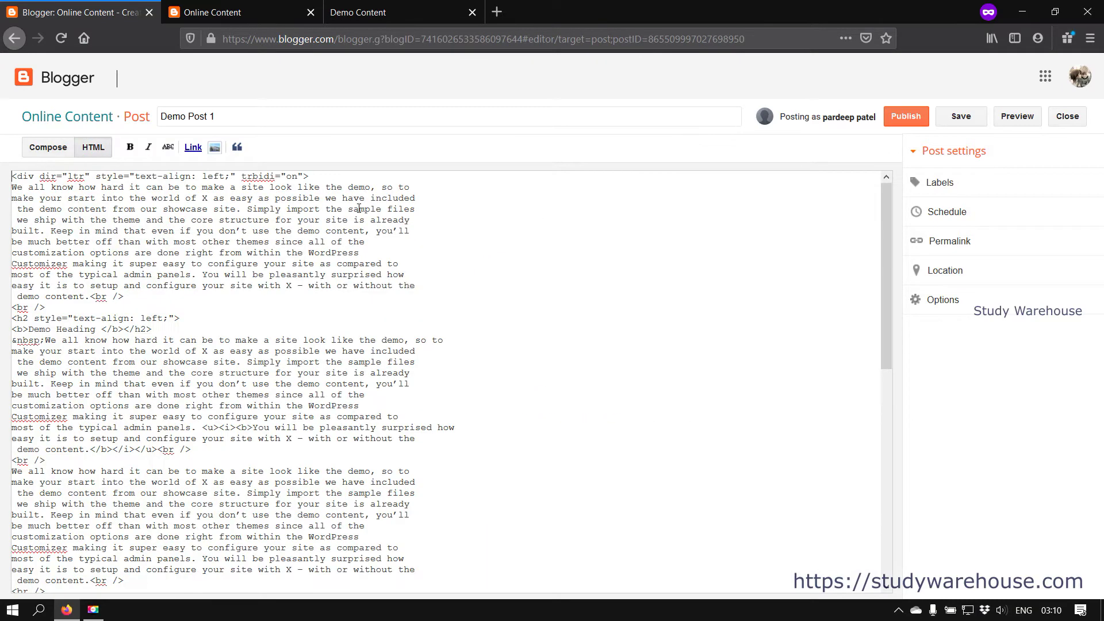
{"action": "scroll", "coordinate": [210, 343], "scroll_direction": "down", "scroll_amount": 10}
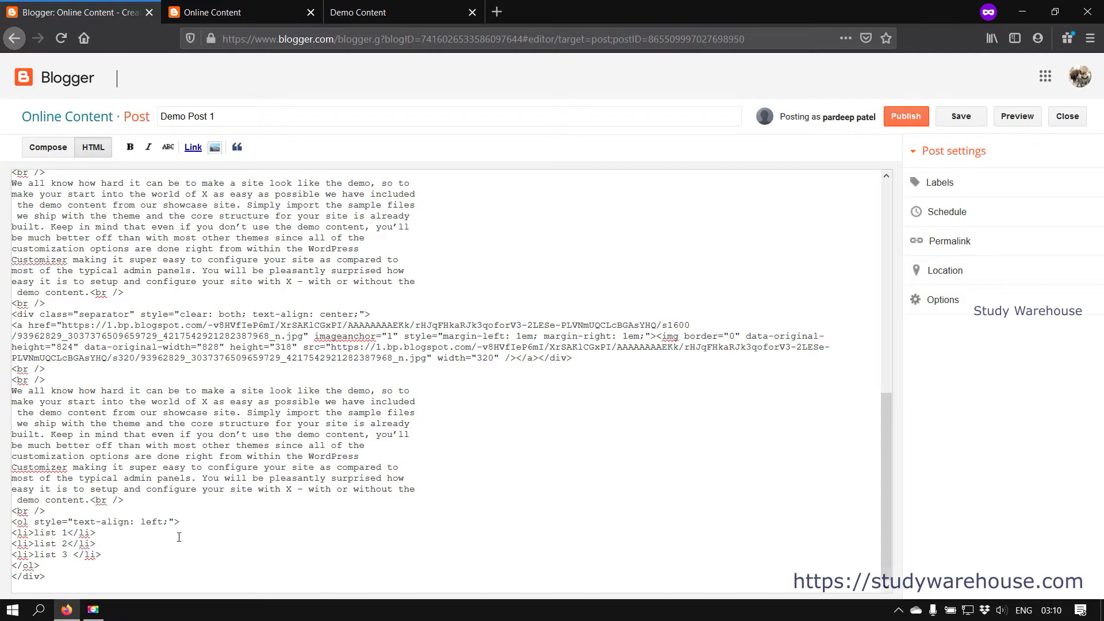
{"action": "left_click", "coordinate": [49, 148]}
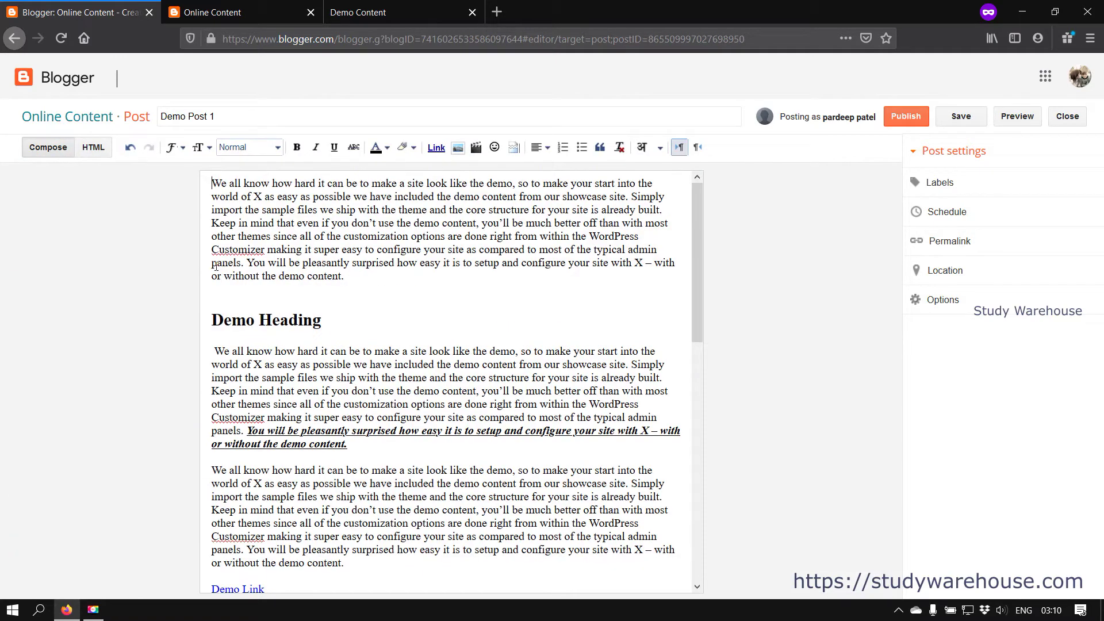
{"action": "scroll", "coordinate": [332, 357], "scroll_direction": "down", "scroll_amount": 10}
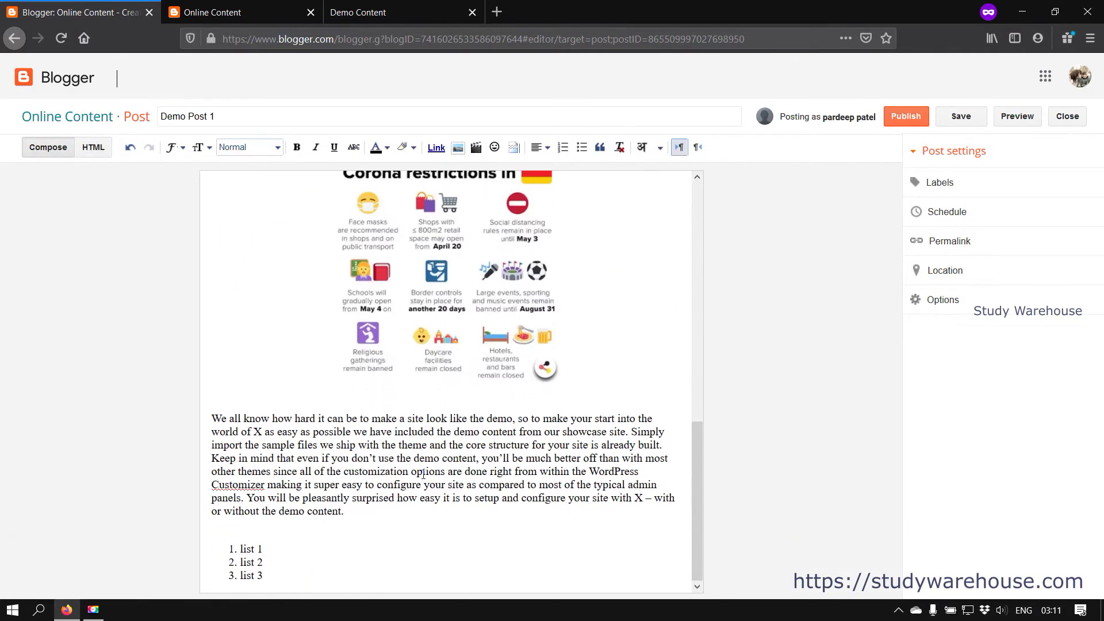
{"action": "scroll", "coordinate": [423, 474], "scroll_direction": "up", "scroll_amount": 8}
{"action": "scroll", "coordinate": [423, 474], "scroll_direction": "up", "scroll_amount": 3}
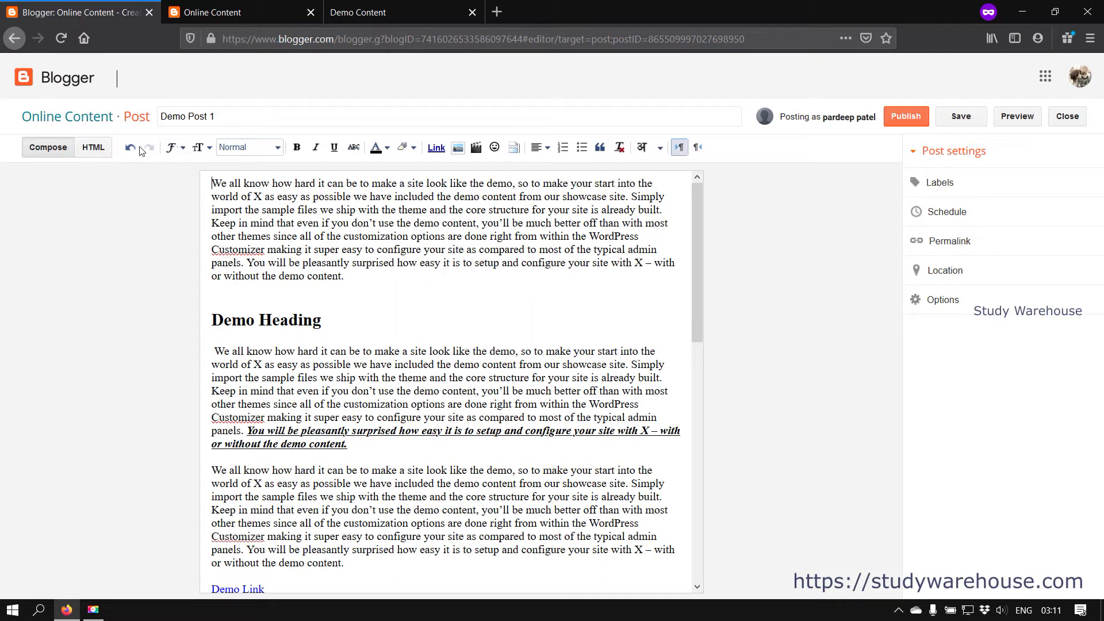
- Examine the available fonts, paragraph styles and text colours for formatting the post
{"action": "left_click", "coordinate": [175, 148]}
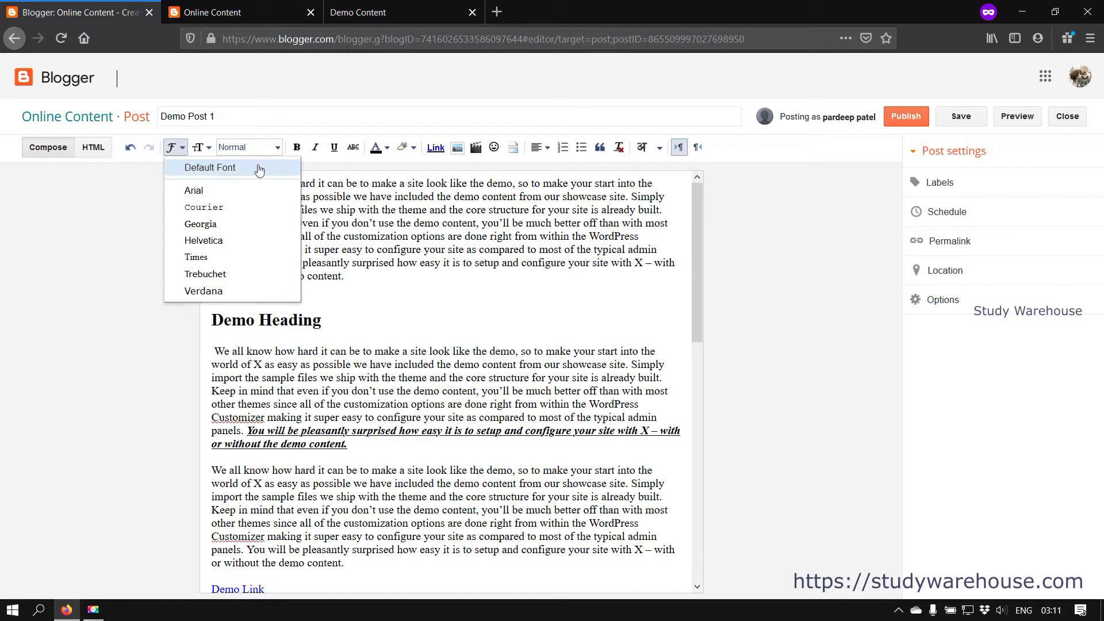
{"action": "left_click", "coordinate": [248, 147]}
{"action": "left_click", "coordinate": [241, 167]}
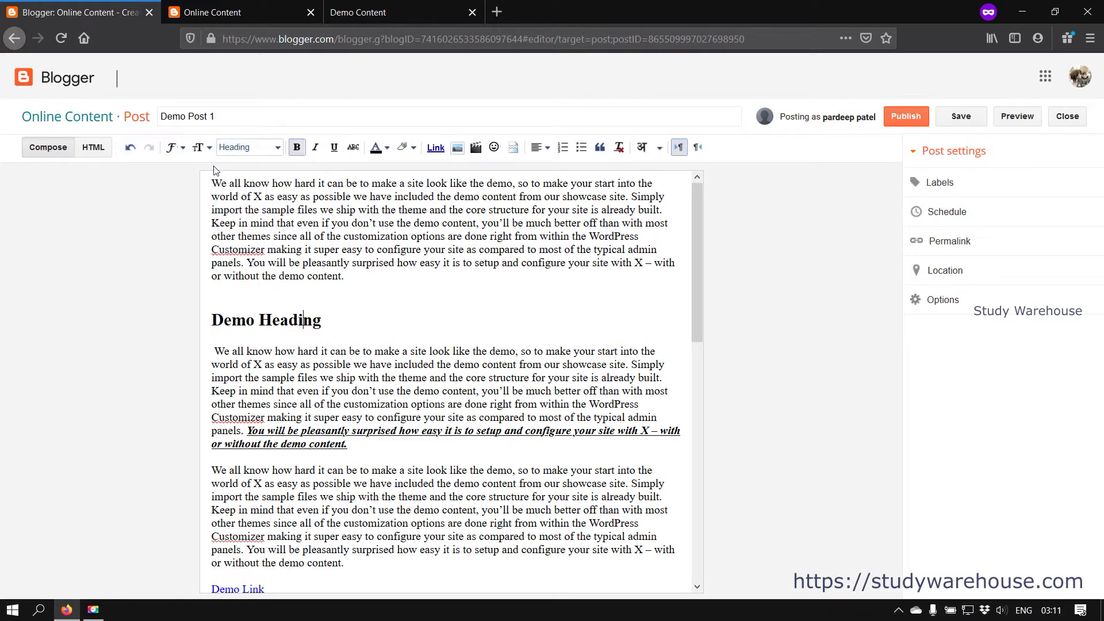
{"action": "left_click", "coordinate": [203, 148]}
{"action": "left_click", "coordinate": [248, 148]}
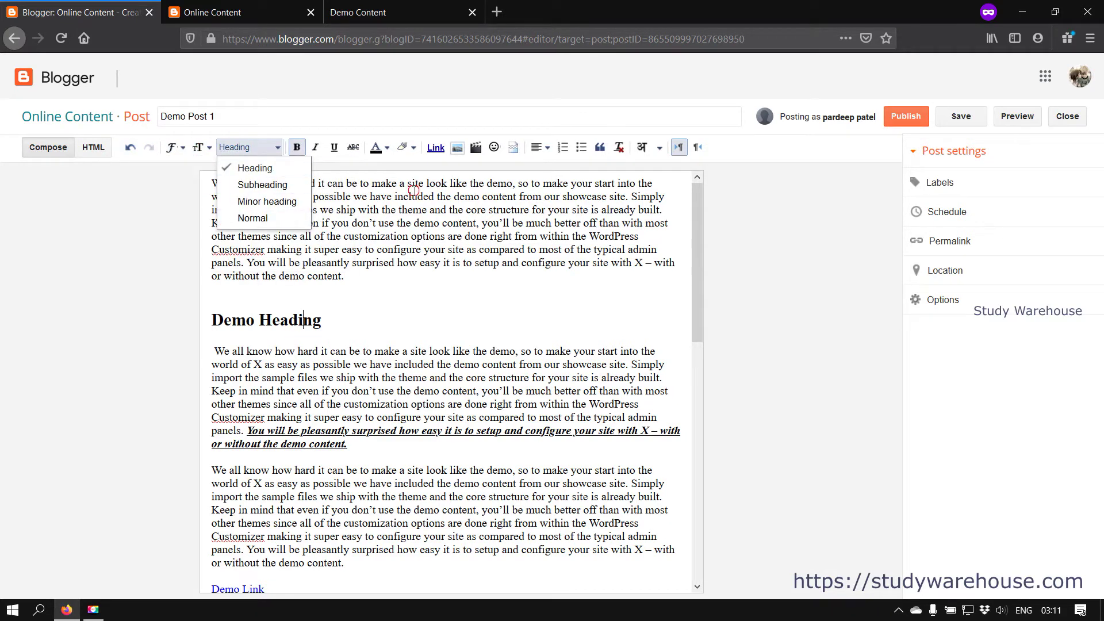
{"action": "left_click", "coordinate": [241, 219]}
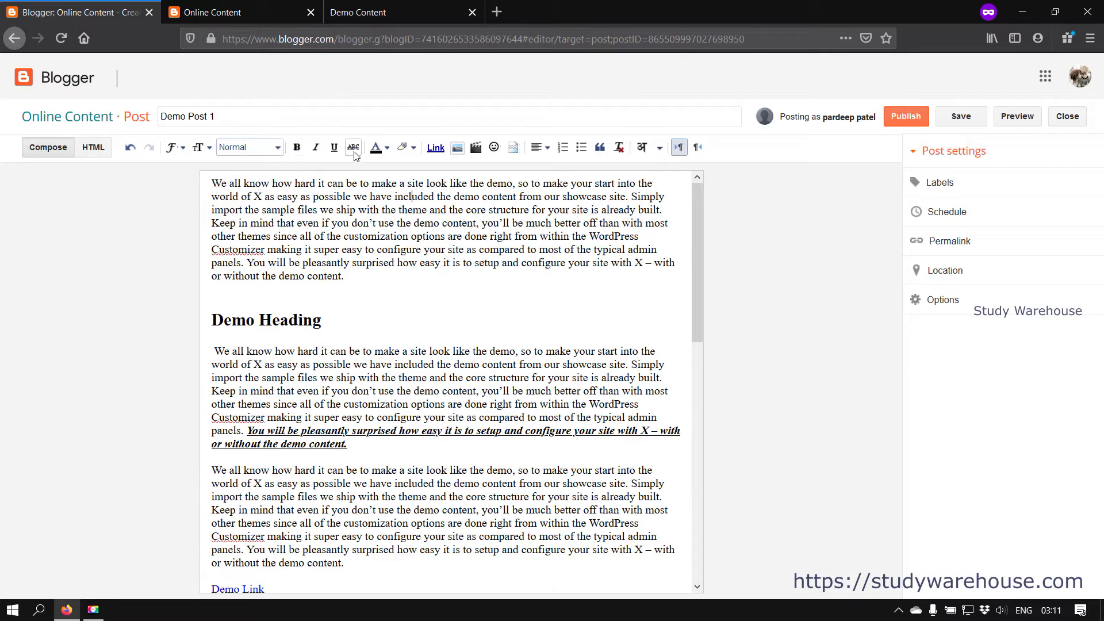
{"action": "left_click", "coordinate": [387, 148]}
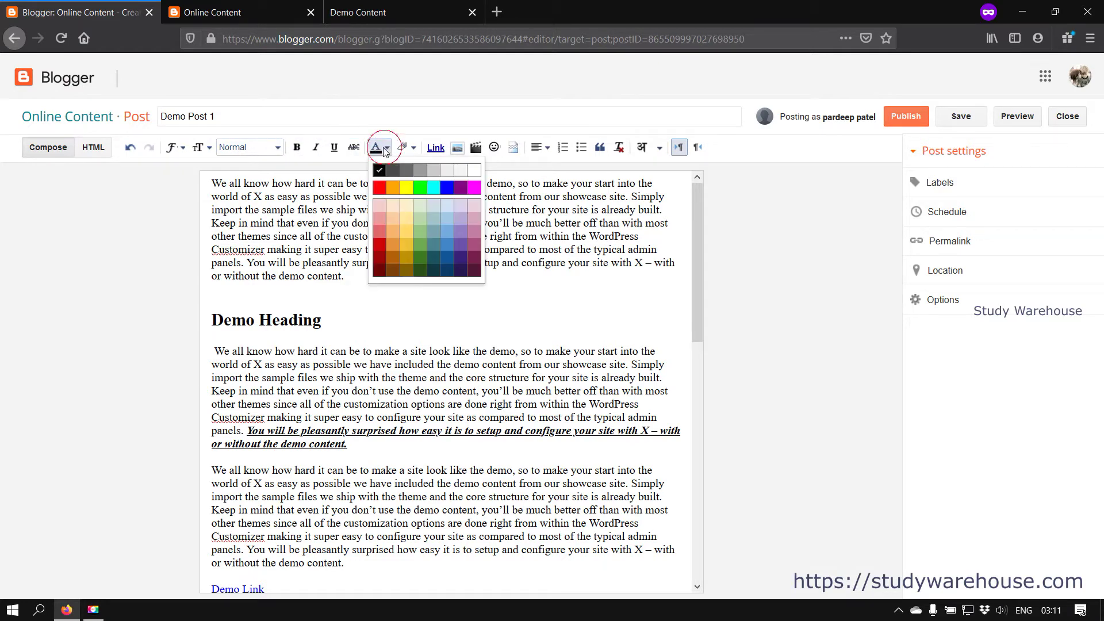
{"action": "left_click", "coordinate": [552, 223]}
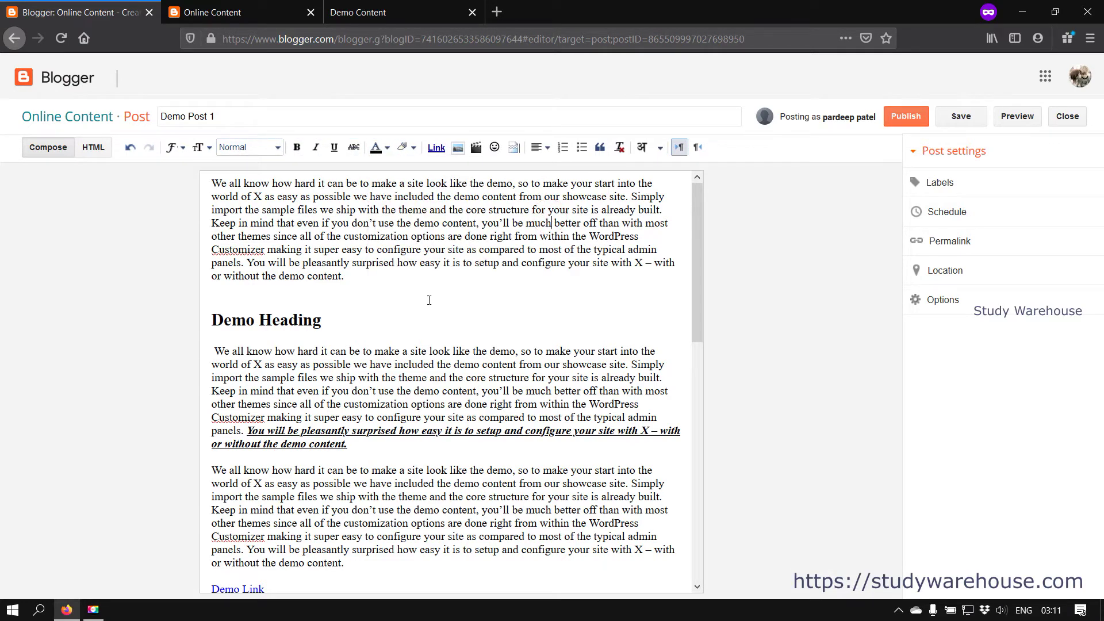
- Colour the last sentence of the first paragraph red
{"action": "left_click_drag", "start_coordinate": [345, 277], "coordinate": [247, 263]}
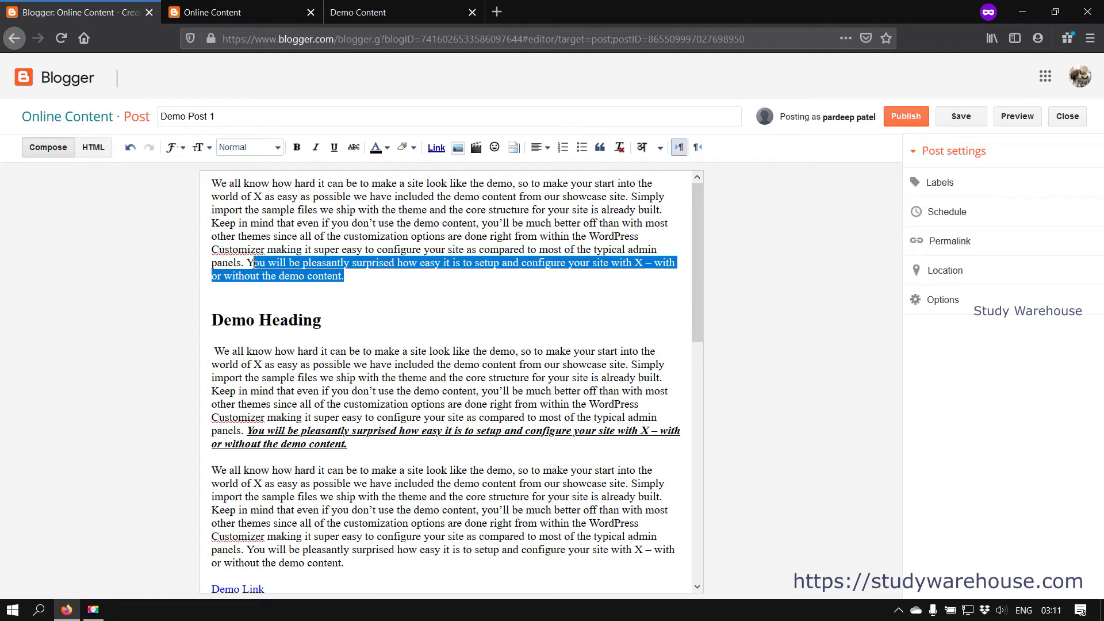
{"action": "left_click", "coordinate": [386, 149]}
{"action": "left_click", "coordinate": [379, 187]}
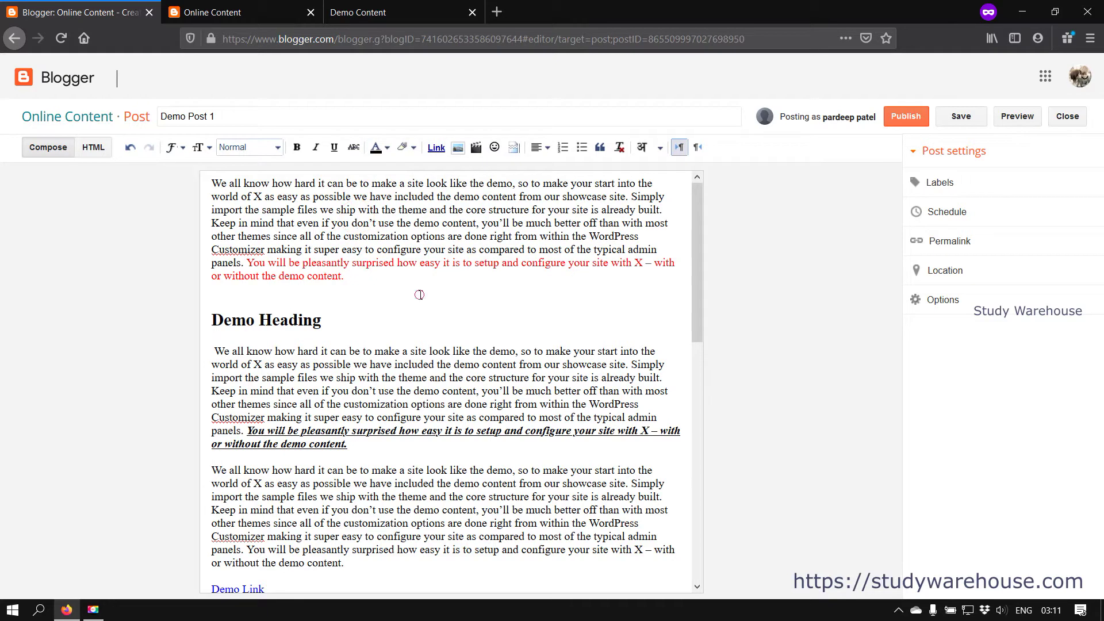
- Highlight the words "it can be to make a site look like the demo," under Demo Heading in yellow
{"action": "left_click_drag", "start_coordinate": [314, 352], "coordinate": [525, 352]}
{"action": "left_click", "coordinate": [400, 149]}
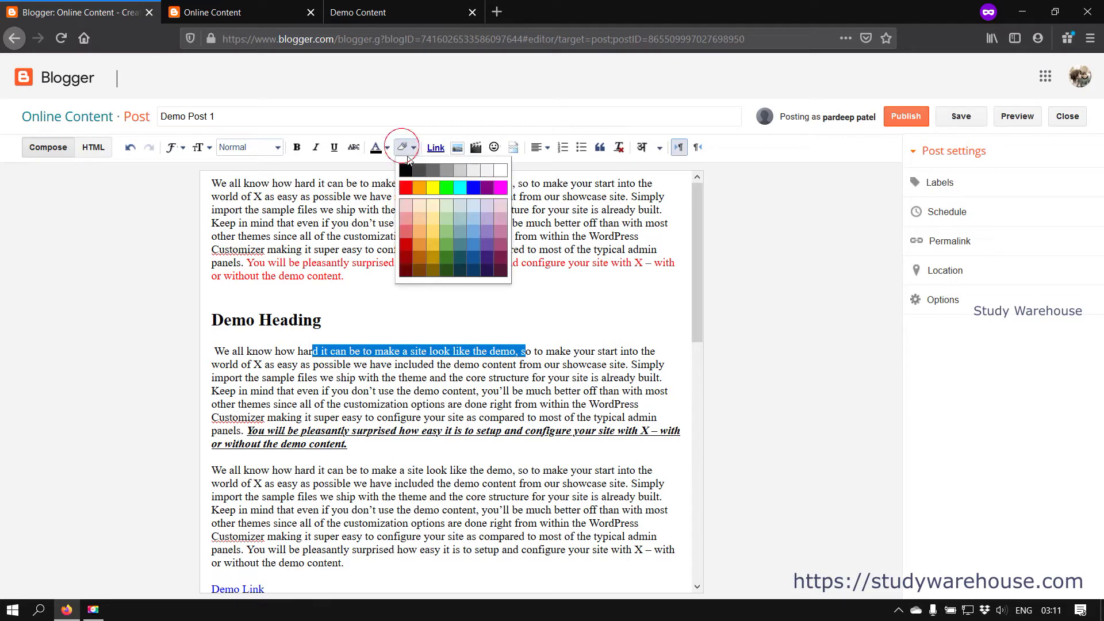
{"action": "left_click", "coordinate": [497, 224]}
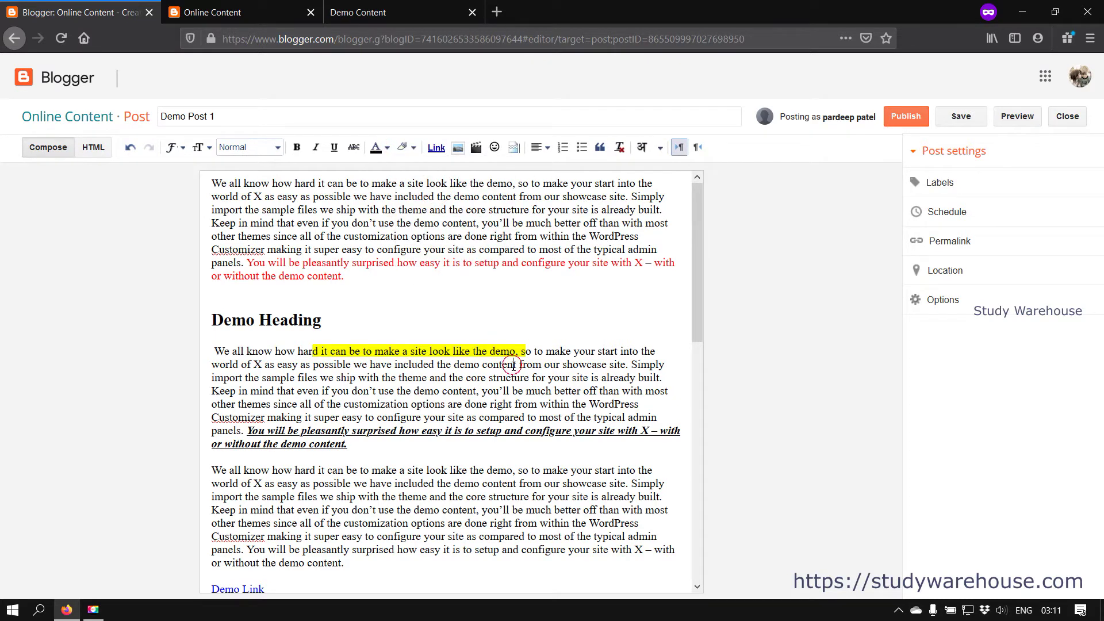
- Examine the special characters available for insertion, leaving the post text as it is
{"action": "left_click", "coordinate": [494, 148]}
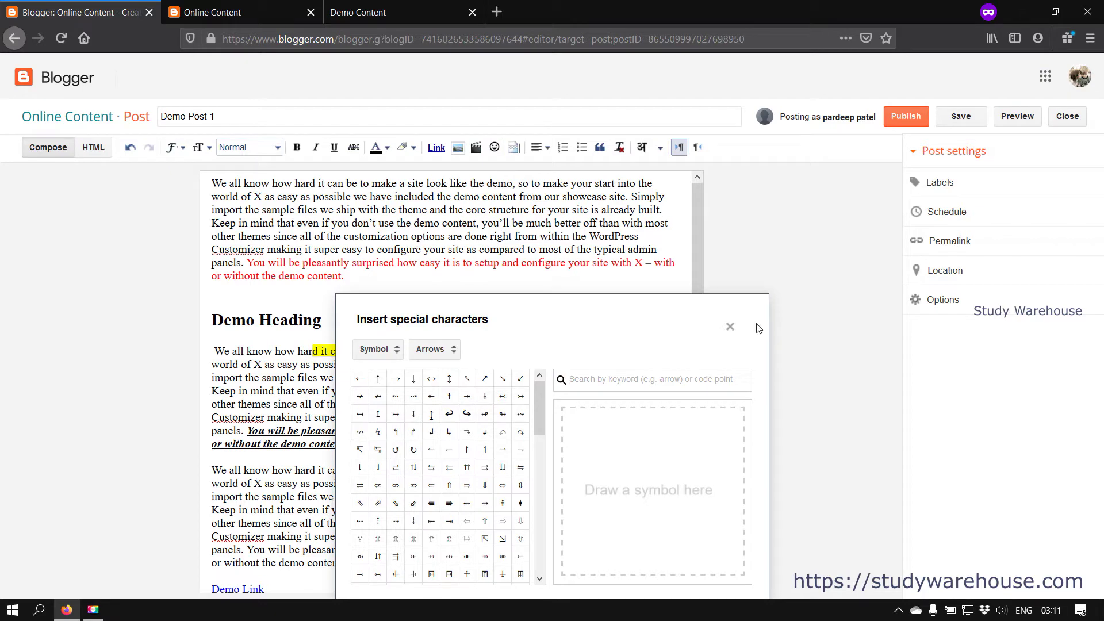
{"action": "left_click", "coordinate": [730, 327]}
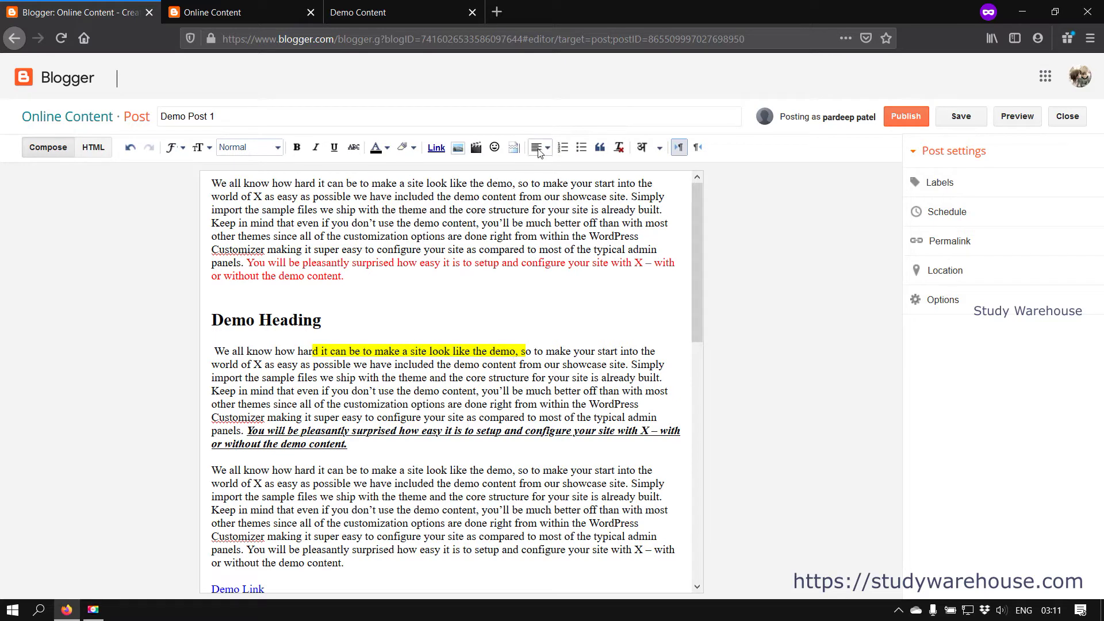
{"action": "left_click_drag", "start_coordinate": [598, 223], "coordinate": [367, 197]}
- Centre the paragraph under Demo Heading
{"action": "left_click_drag", "start_coordinate": [388, 454], "coordinate": [207, 347]}
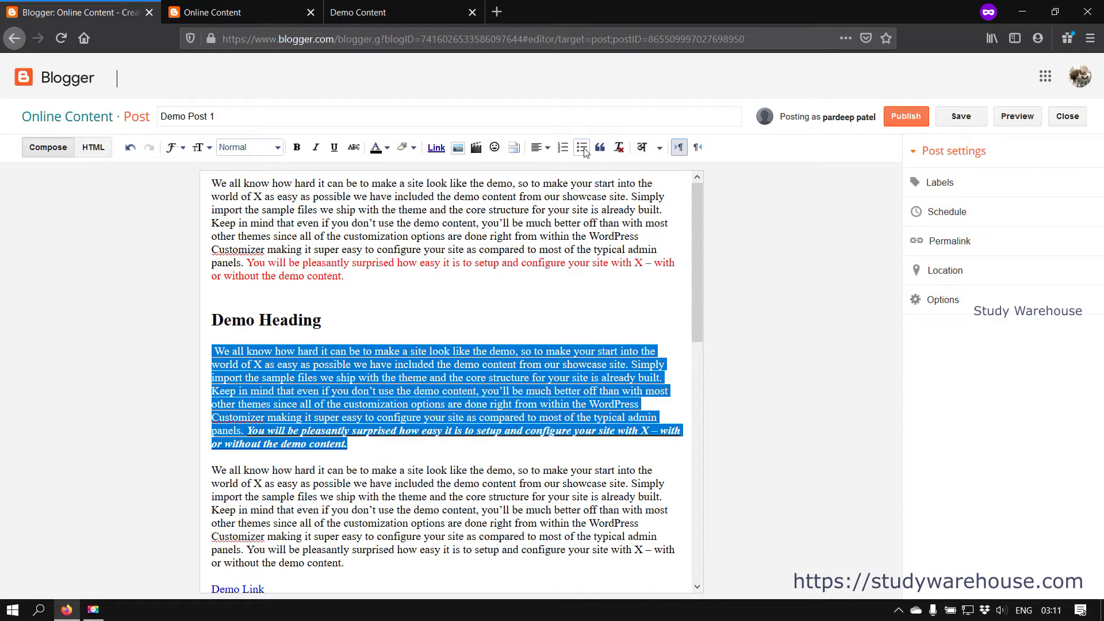
{"action": "left_click", "coordinate": [540, 148]}
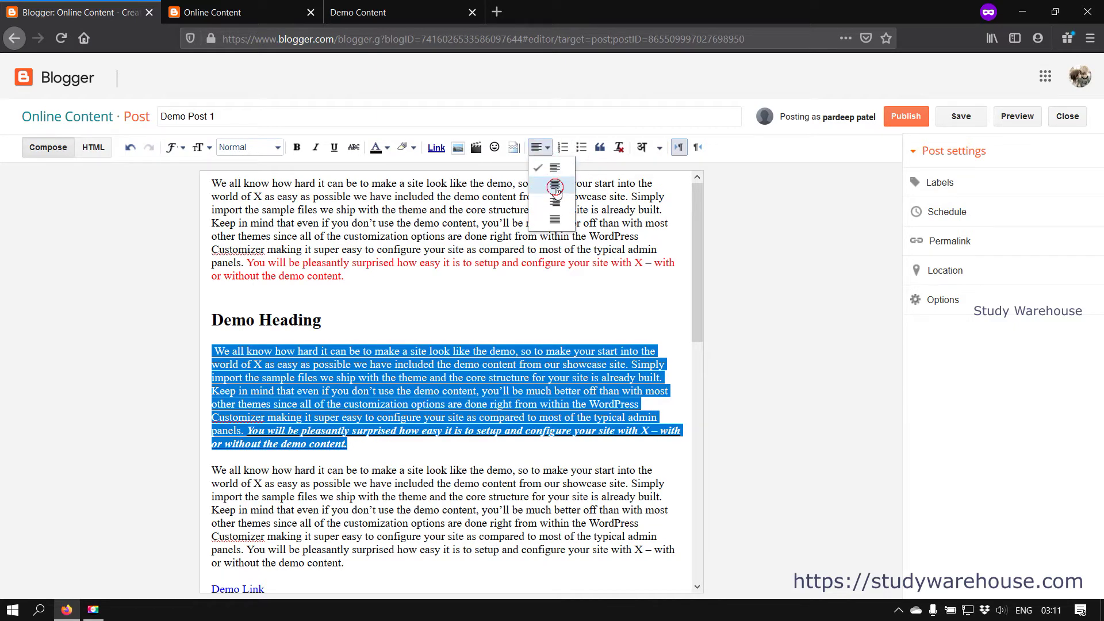
{"action": "left_click", "coordinate": [556, 186]}
{"action": "left_click", "coordinate": [604, 351]}
- Justify the paragraph under Demo Heading
{"action": "left_click_drag", "start_coordinate": [528, 450], "coordinate": [223, 348]}
{"action": "left_click", "coordinate": [549, 147]}
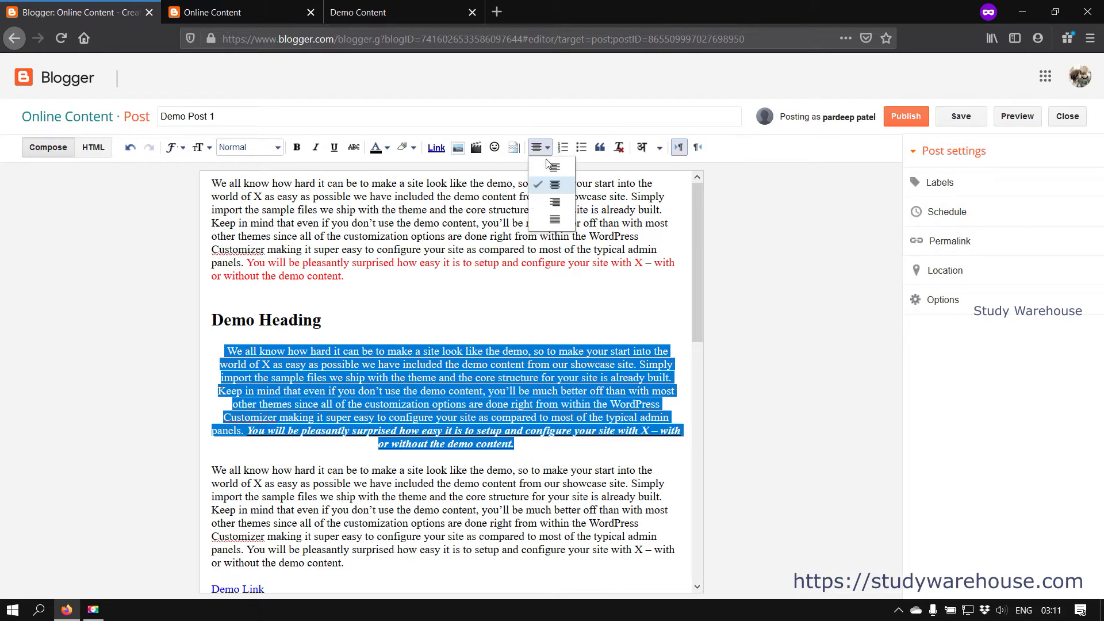
{"action": "left_click", "coordinate": [556, 224]}
{"action": "left_click", "coordinate": [560, 498]}
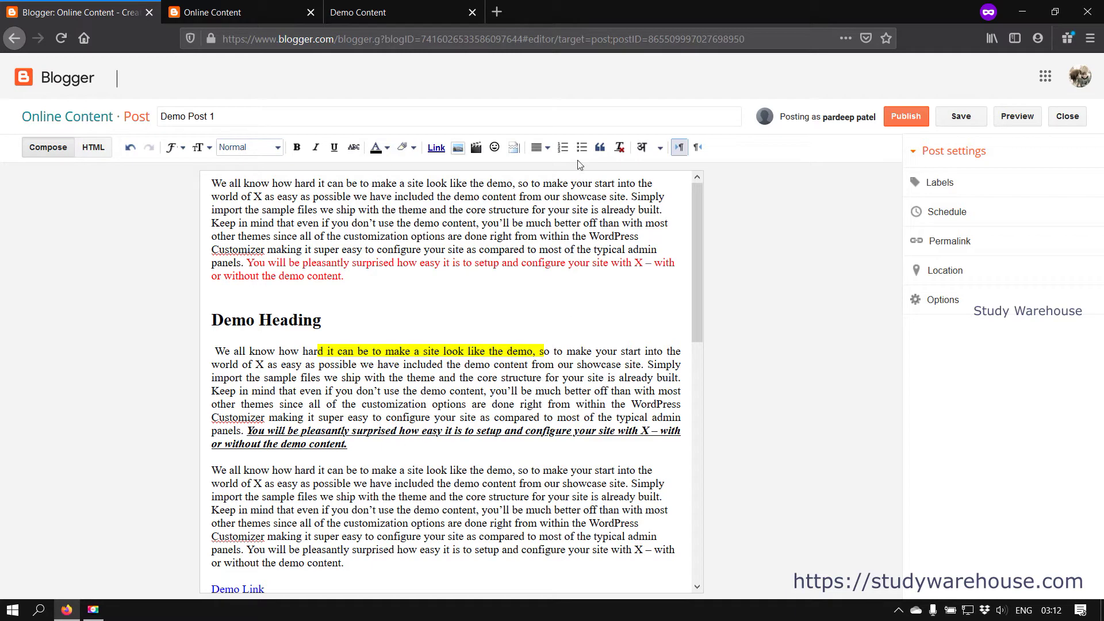
- Review the numbered list at the end of the post and the paragraph above it
{"action": "scroll", "coordinate": [427, 435], "scroll_direction": "down", "scroll_amount": 5}
{"action": "scroll", "coordinate": [427, 435], "scroll_direction": "down", "scroll_amount": 5}
{"action": "left_click_drag", "start_coordinate": [288, 582], "coordinate": [240, 546]}
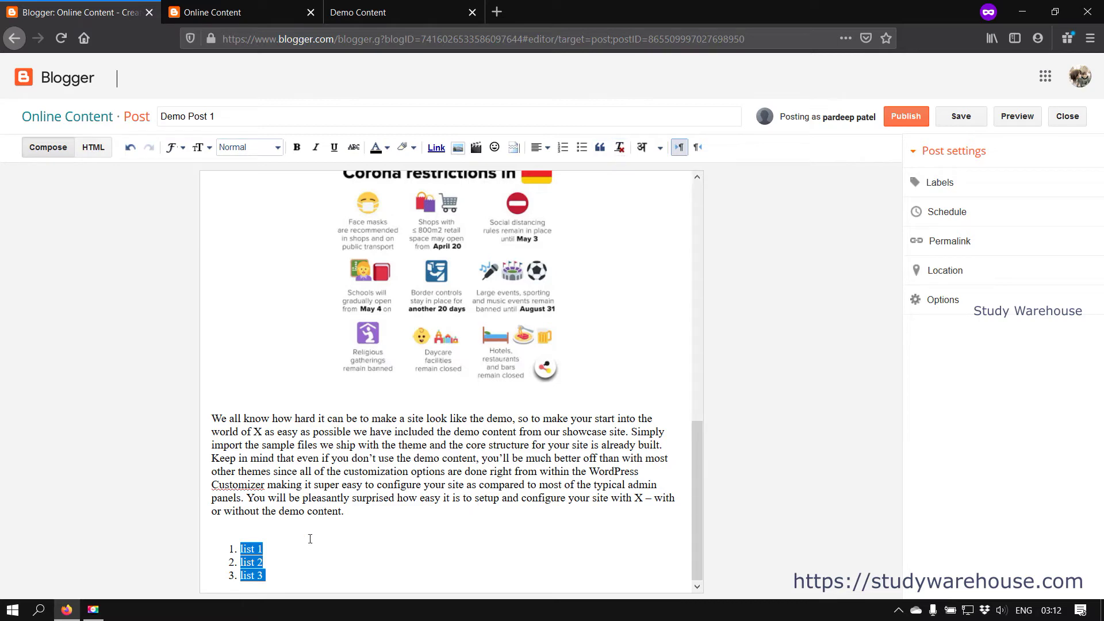
{"action": "left_click_drag", "start_coordinate": [351, 512], "coordinate": [213, 458]}
{"action": "left_click", "coordinate": [360, 510]}
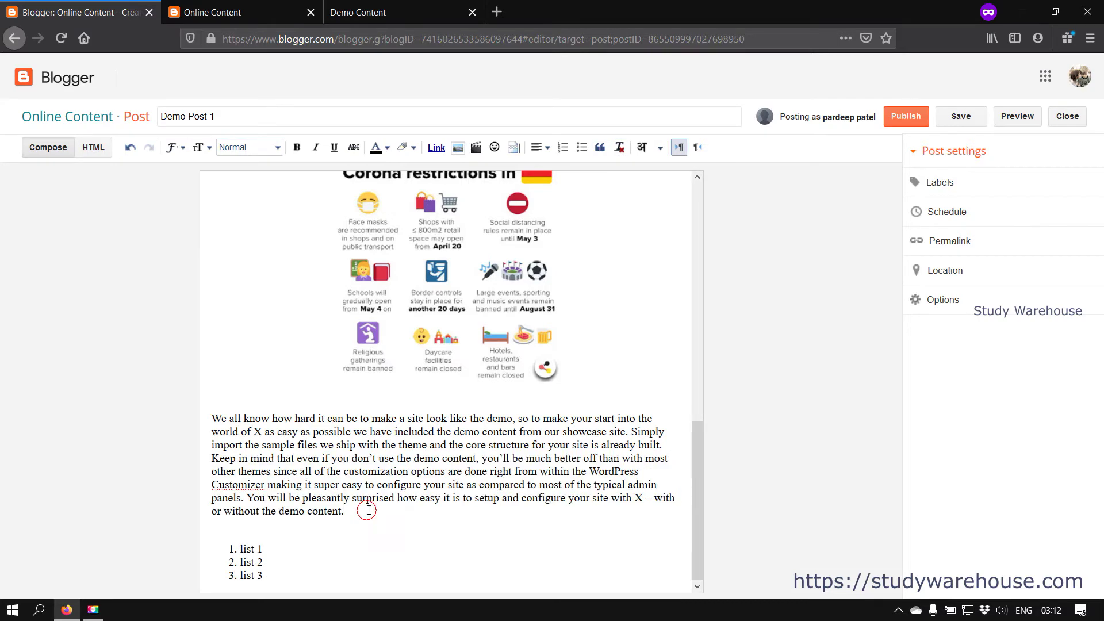
- Remove all formatting from the justified paragraph under Demo Heading
{"action": "scroll", "coordinate": [462, 451], "scroll_direction": "up", "scroll_amount": 6}
{"action": "scroll", "coordinate": [462, 452], "scroll_direction": "up", "scroll_amount": 3}
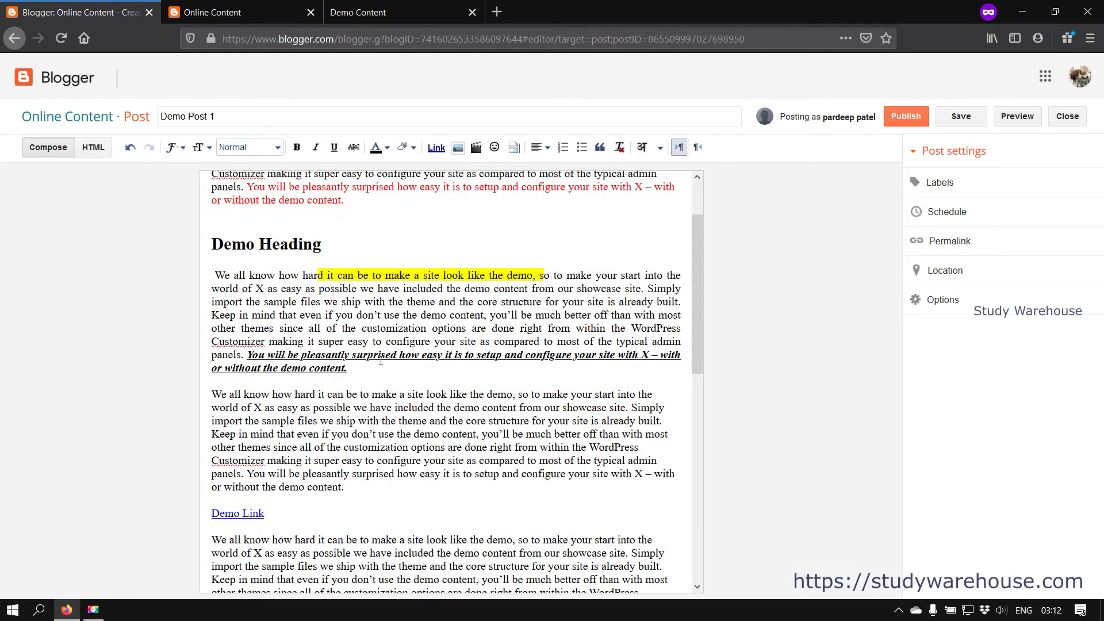
{"action": "left_click_drag", "start_coordinate": [370, 364], "coordinate": [207, 270]}
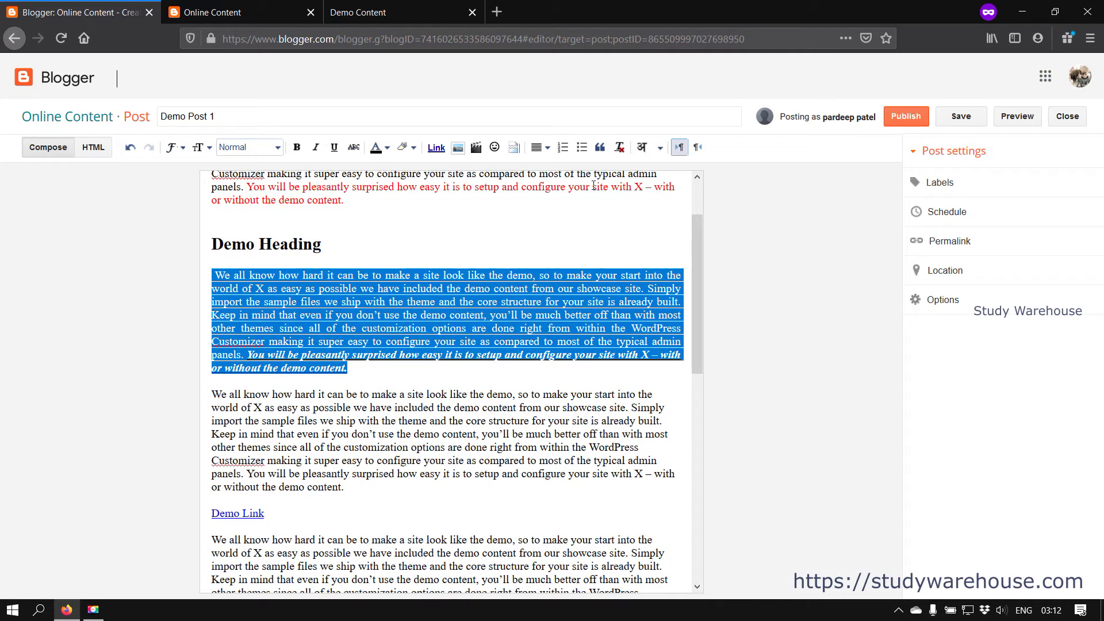
{"action": "left_click", "coordinate": [619, 147]}
{"action": "left_click", "coordinate": [557, 304]}
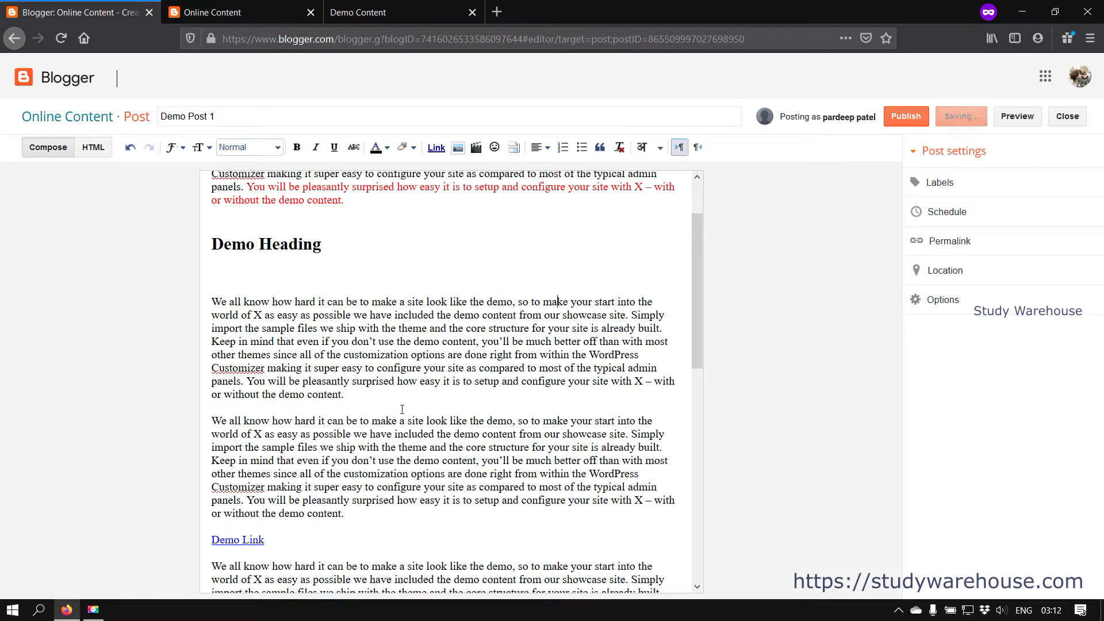
- Undo the formatting removal on the paragraph under Demo Heading
{"action": "left_click_drag", "start_coordinate": [344, 395], "coordinate": [190, 294]}
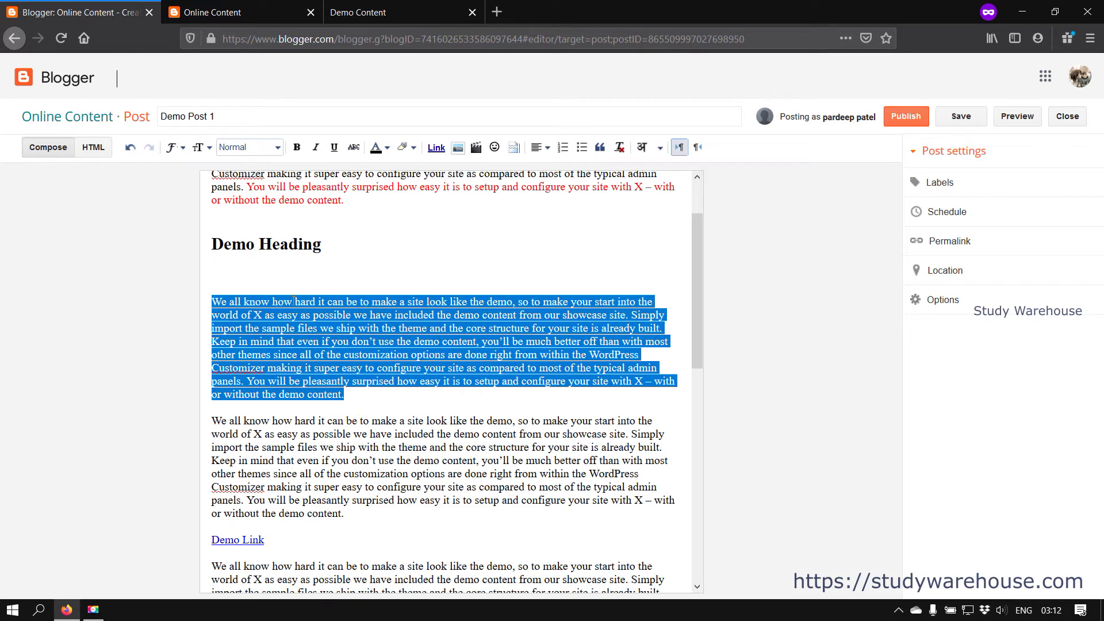
{"action": "left_click", "coordinate": [130, 148]}
{"action": "left_click", "coordinate": [513, 275]}
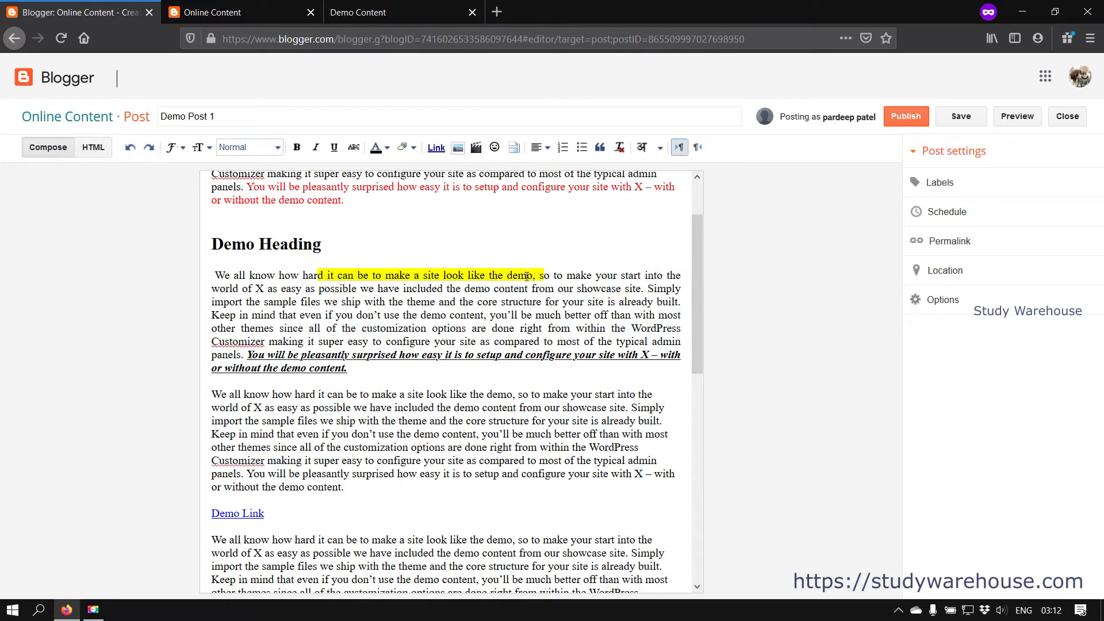
- Examine the languages offered for transliterated typing without changing the language
{"action": "left_click", "coordinate": [659, 147]}
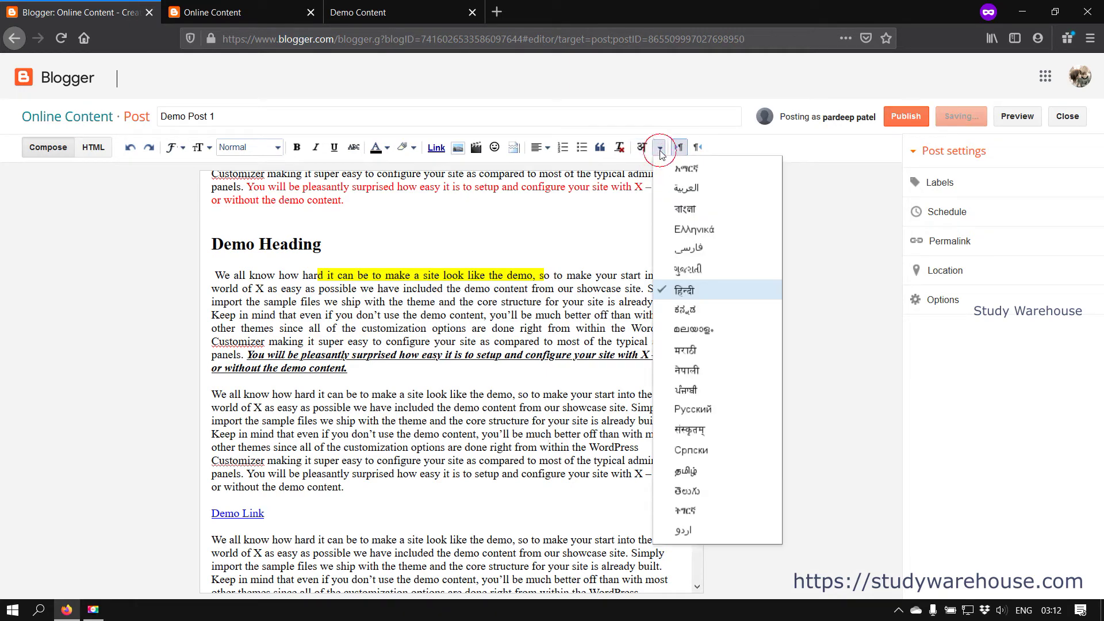
{"action": "left_click_drag", "start_coordinate": [574, 302], "coordinate": [576, 288]}
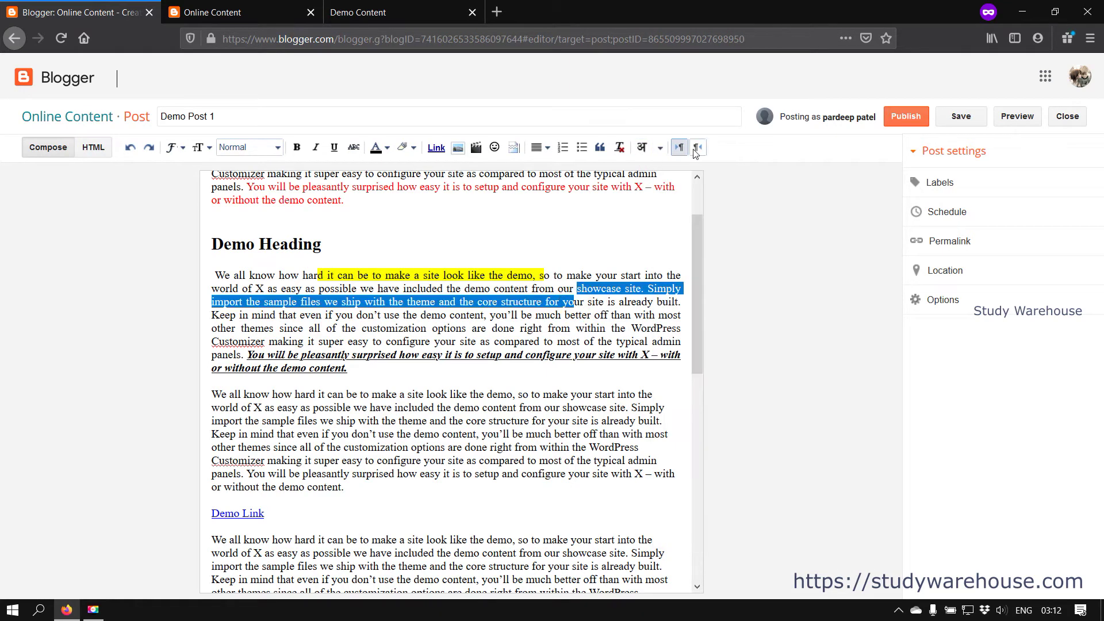
{"action": "left_click", "coordinate": [649, 300]}
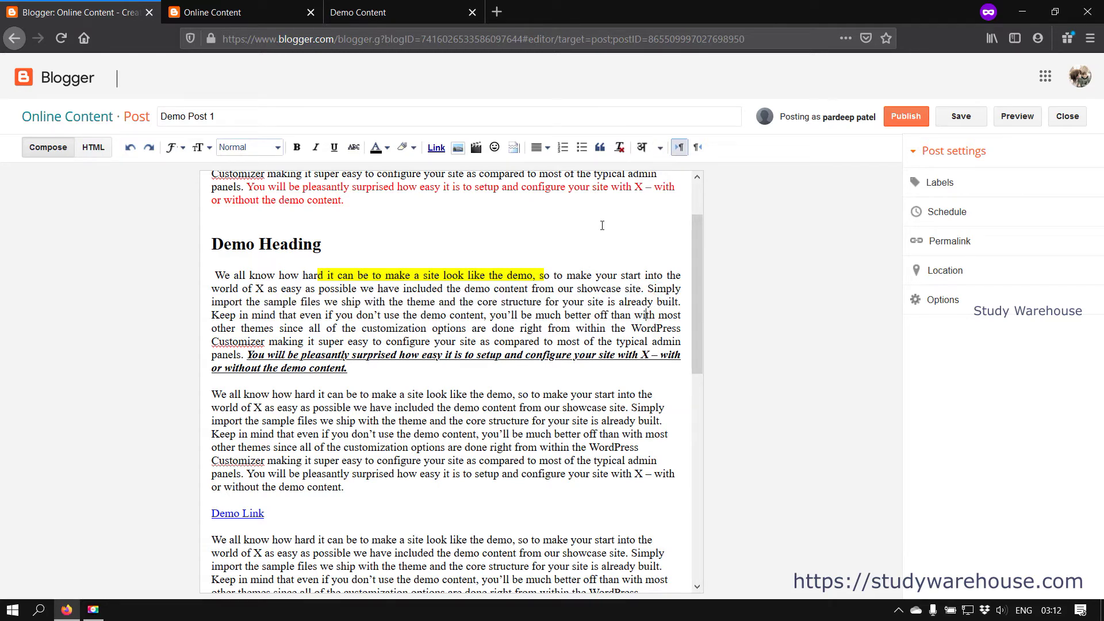
- Turn on Hindi transliteration, try it with a few letters, and delete the test text and the blank line above Demo Heading
{"action": "left_click", "coordinate": [642, 148]}
{"action": "type", "text": "vhi"}
{"action": "key", "text": "BackSpace"}
{"action": "key", "text": "BackSpace"}
{"action": "key", "text": "BackSpace"}
{"action": "type", "text": "vh"}
{"action": "key", "text": "BackSpace"}
{"action": "key", "text": "BackSpace"}
{"action": "key", "text": "BackSpace"}
{"action": "key", "text": "BackSpace"}
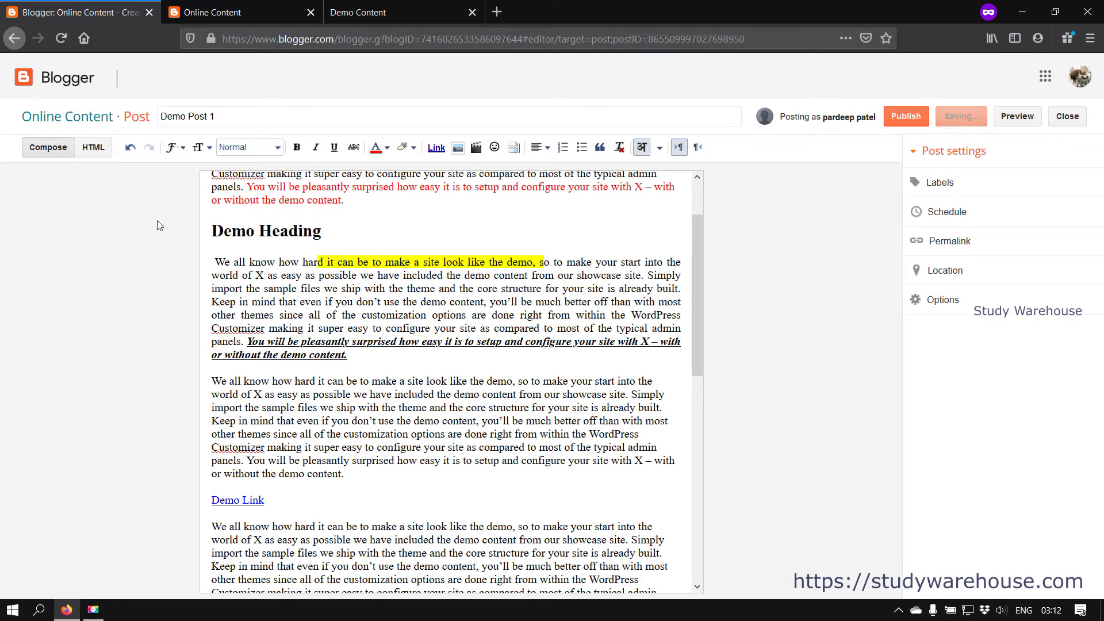
{"action": "scroll", "coordinate": [309, 406], "scroll_direction": "up", "scroll_amount": 2}
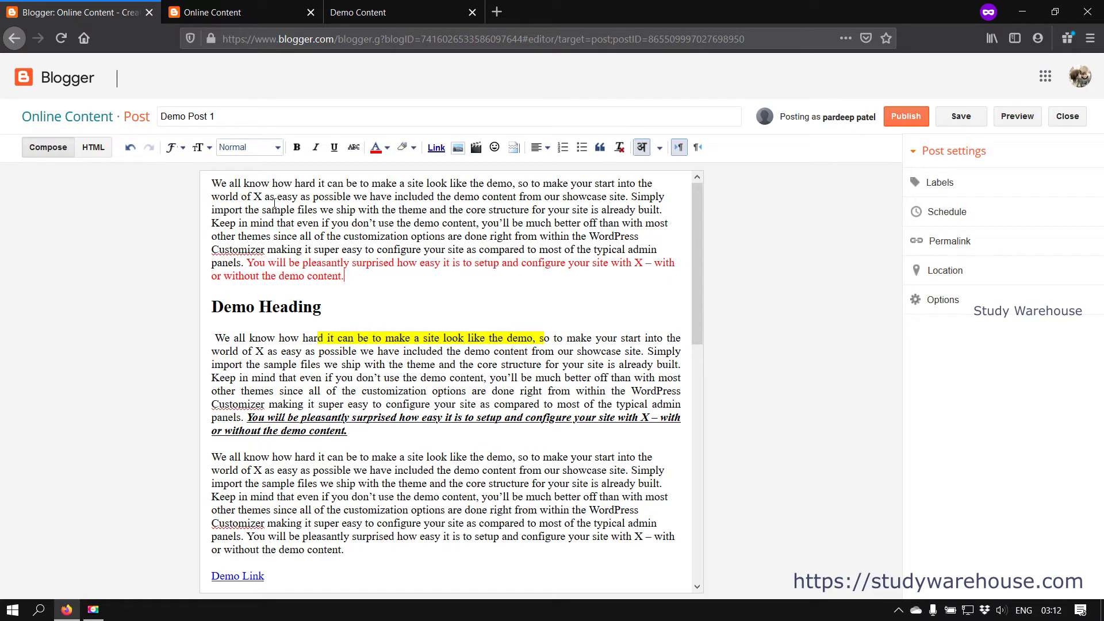
- Examine the post's label and schedule settings, including a set date and time, and return the schedule to Automatic
{"action": "left_click", "coordinate": [977, 185]}
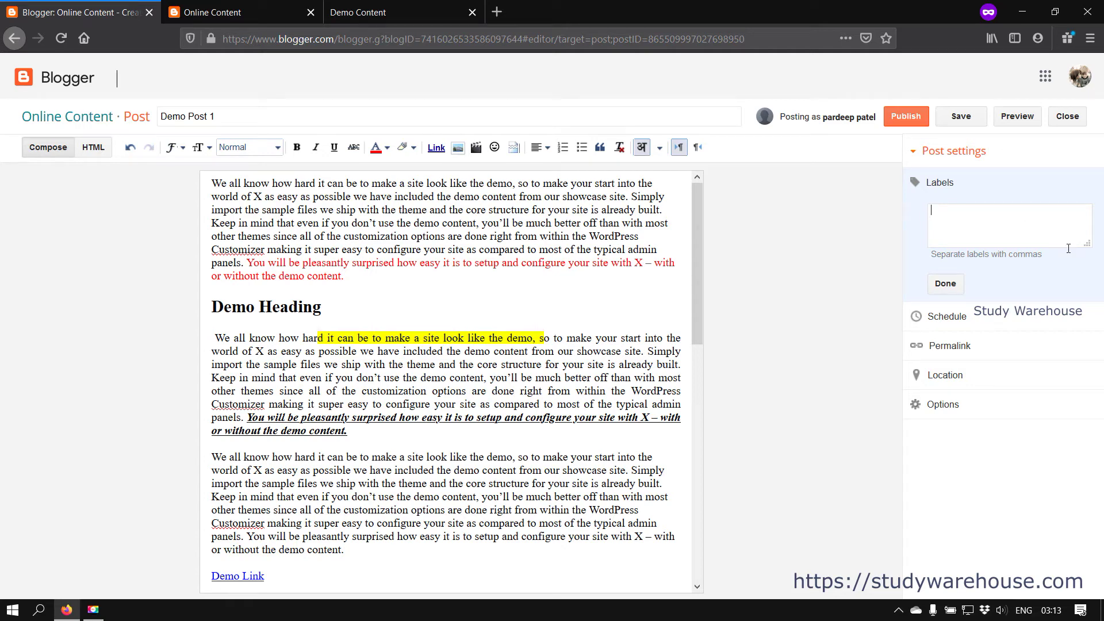
{"action": "left_click", "coordinate": [1013, 317]}
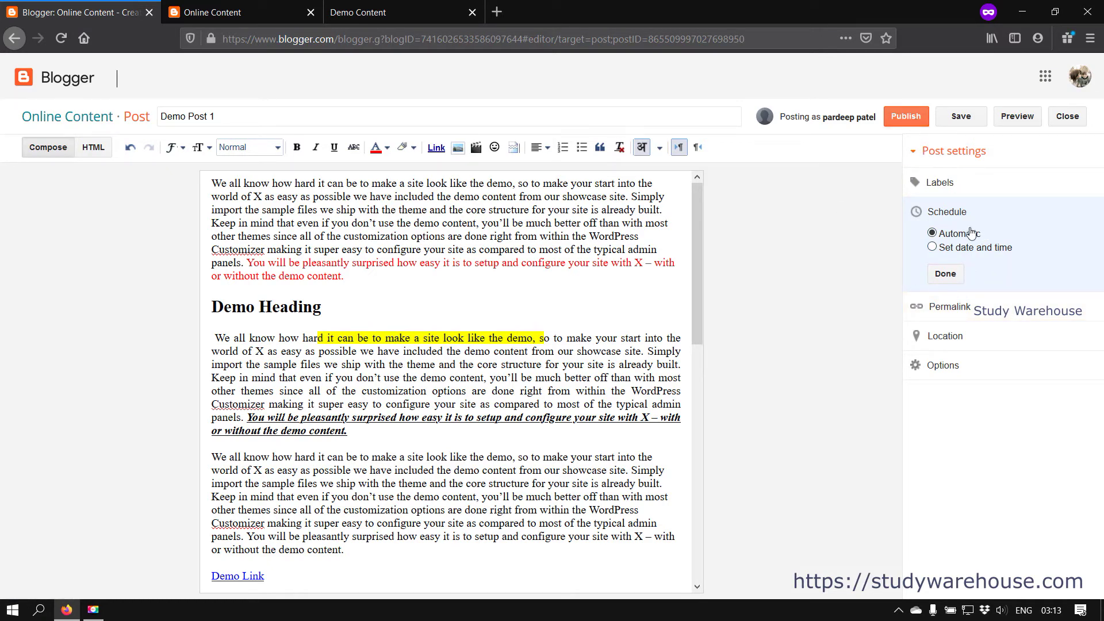
{"action": "left_click", "coordinate": [967, 252]}
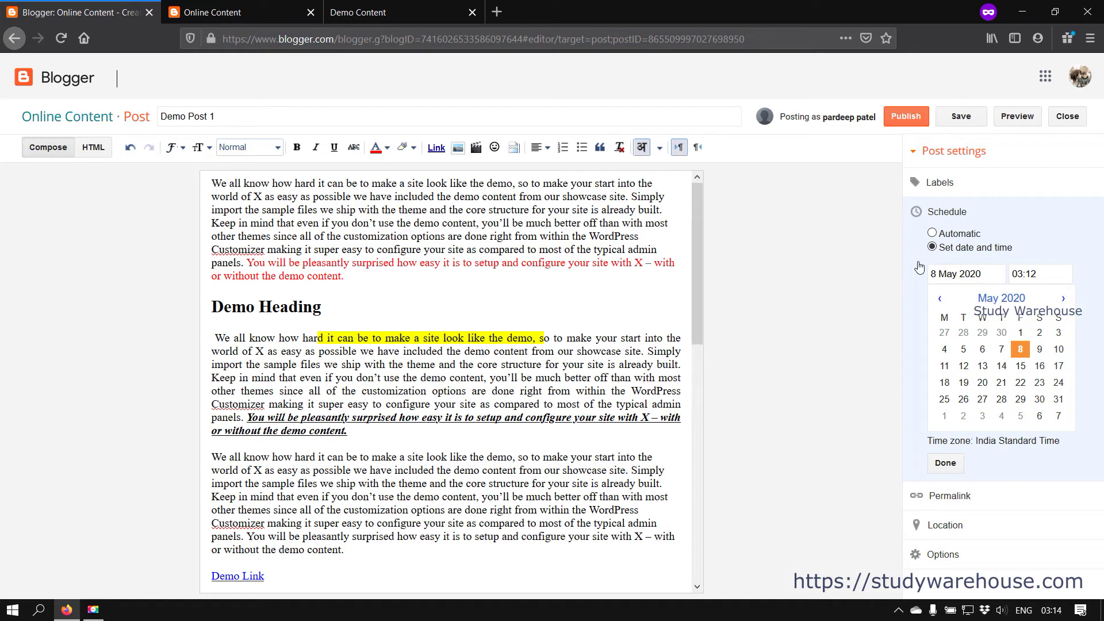
{"action": "left_click", "coordinate": [951, 237]}
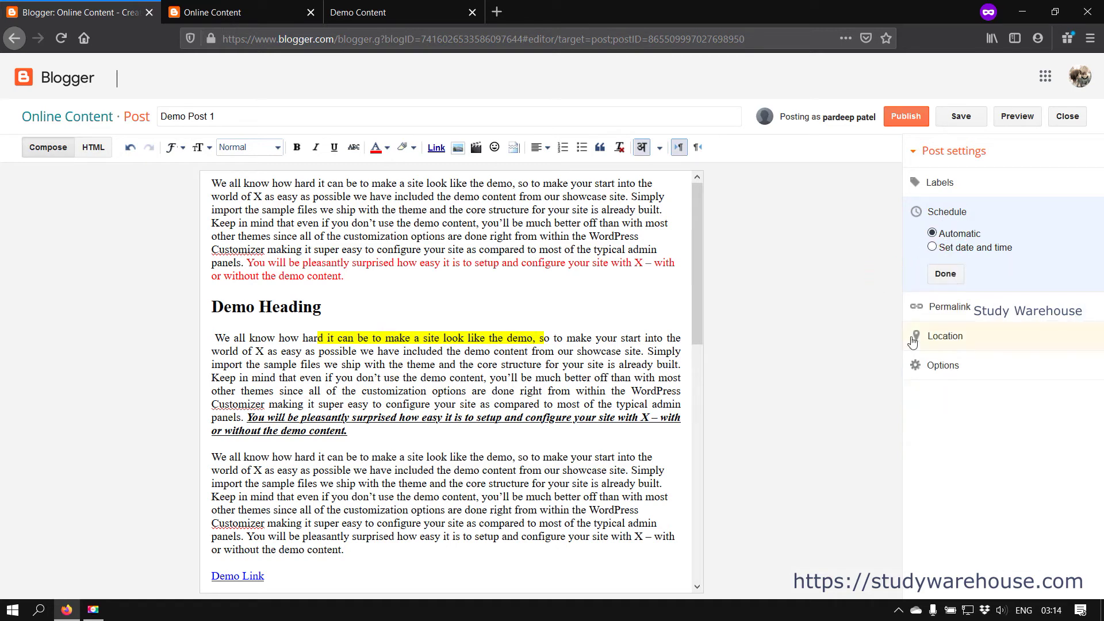
- Give the post the custom permalink my-first-post
{"action": "left_click", "coordinate": [971, 306]}
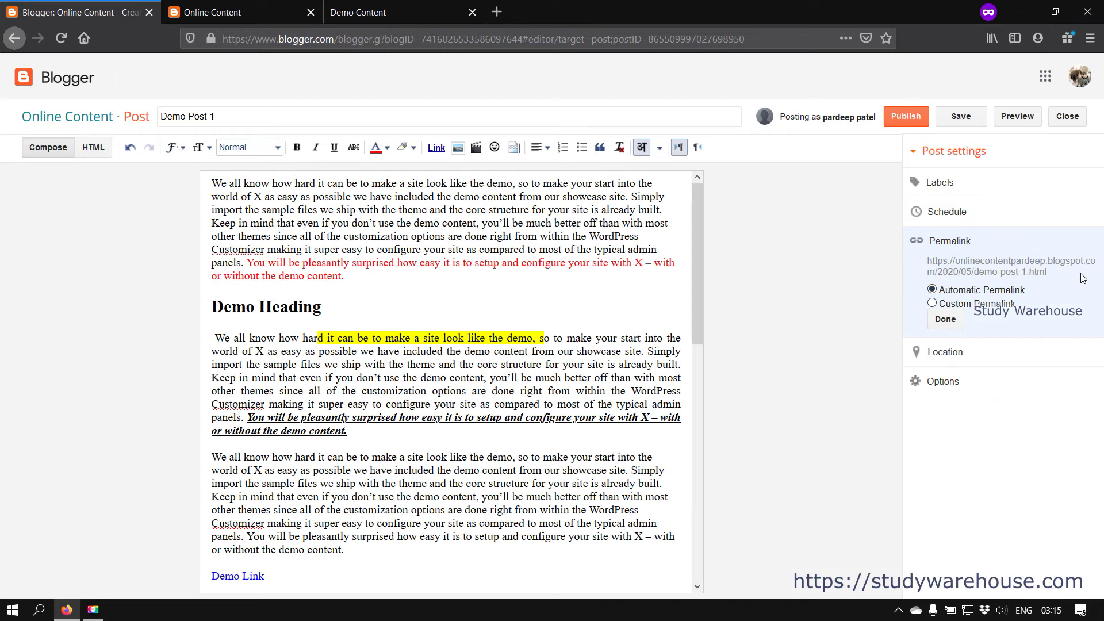
{"action": "left_click", "coordinate": [995, 304]}
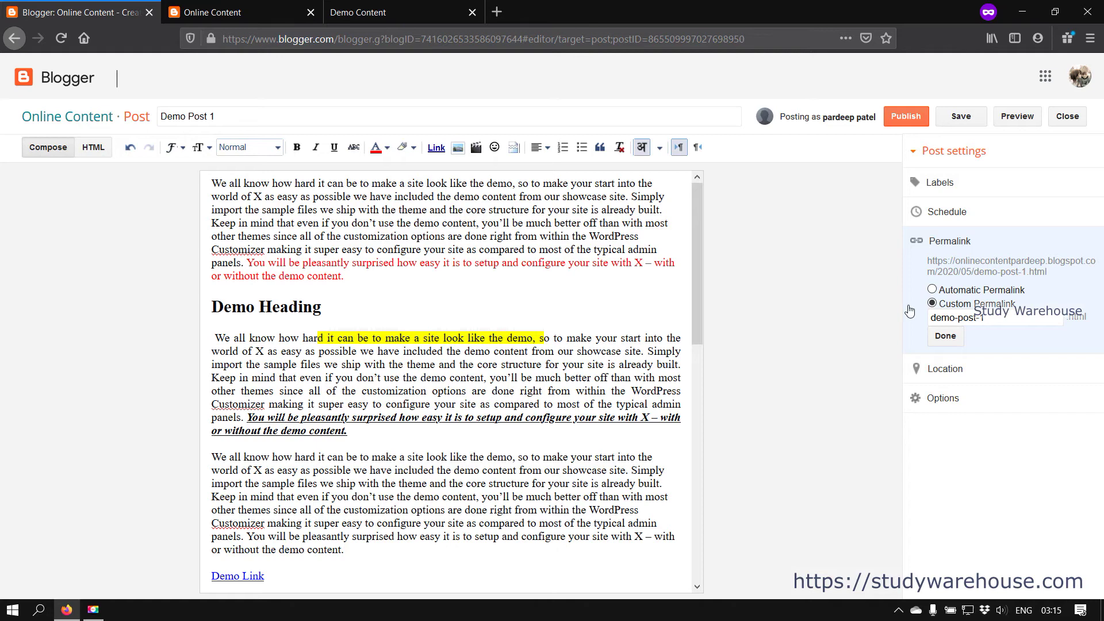
{"action": "left_click", "coordinate": [1001, 319]}
{"action": "key", "text": "BackSpace"}
{"action": "key", "text": "BackSpace"}
{"action": "key", "text": "BackSpace"}
{"action": "key", "text": "BackSpace"}
{"action": "key", "text": "BackSpace"}
{"action": "key", "text": "BackSpace"}
{"action": "key", "text": "BackSpace"}
{"action": "key", "text": "BackSpace"}
{"action": "key", "text": "BackSpace"}
{"action": "key", "text": "BackSpace"}
{"action": "key", "text": "BackSpace"}
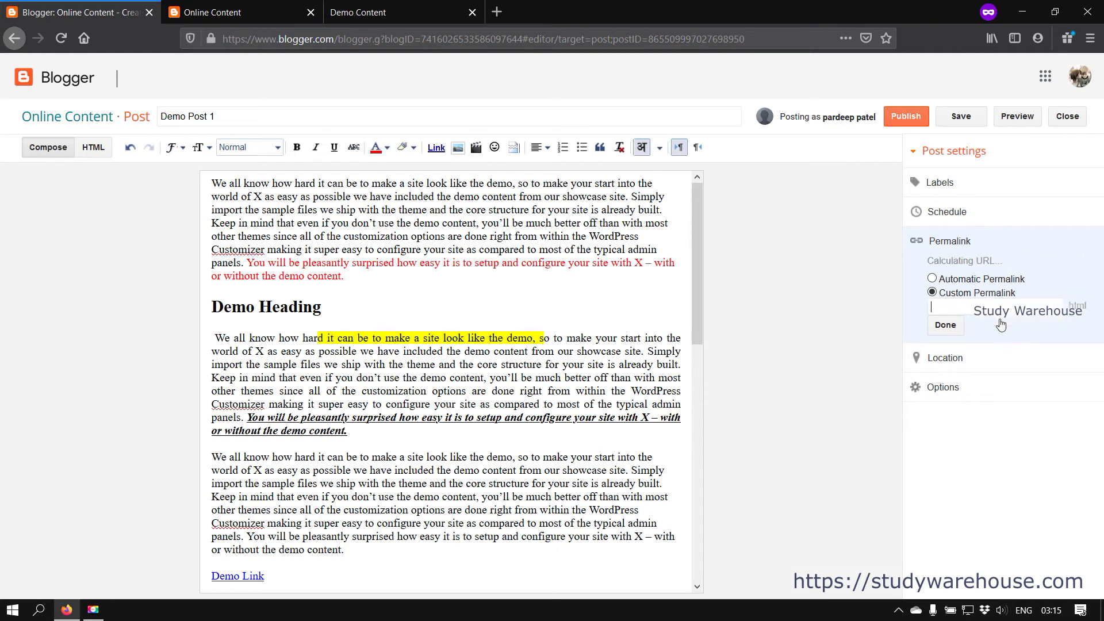
{"action": "type", "text": "my-first-post"}
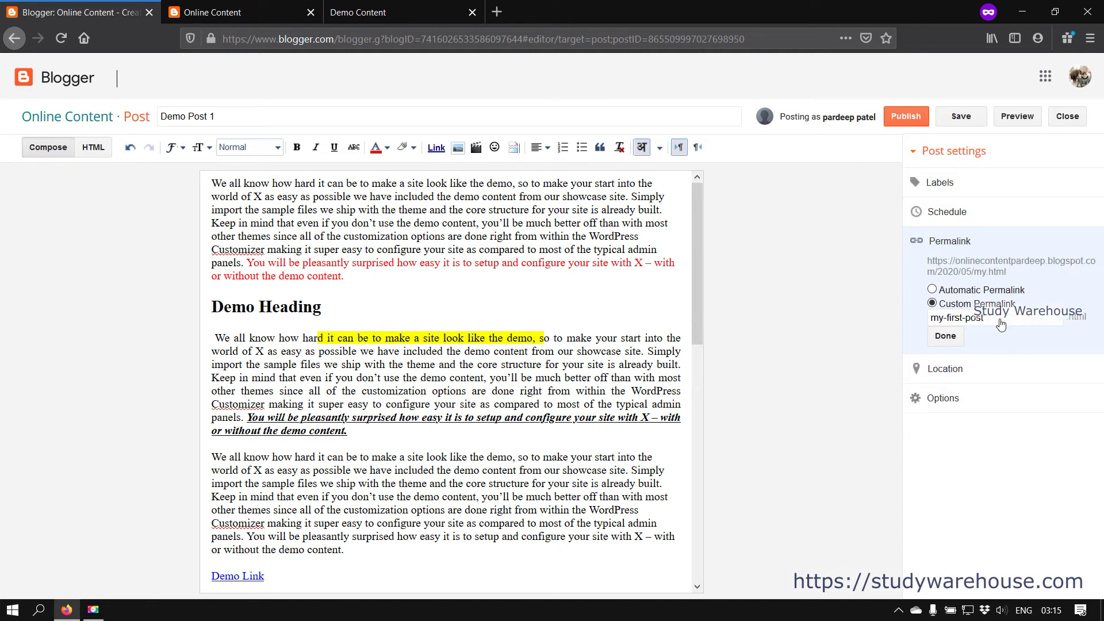
{"action": "left_click", "coordinate": [948, 337]}
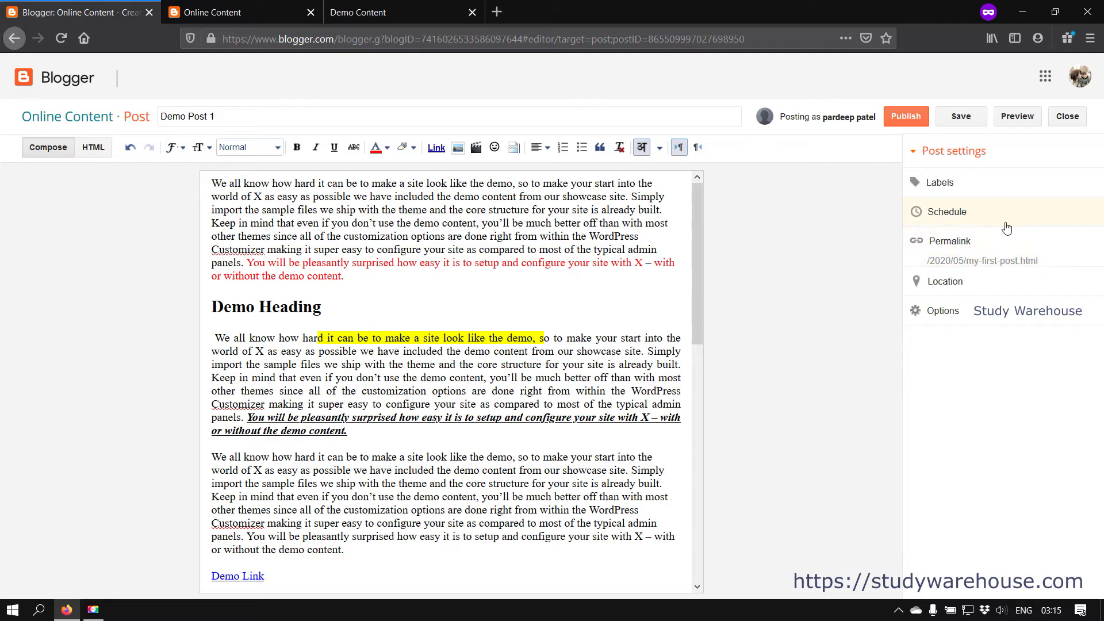
- Search for chandigarh and set the post's location to Chandigarh, India
{"action": "left_click", "coordinate": [964, 296]}
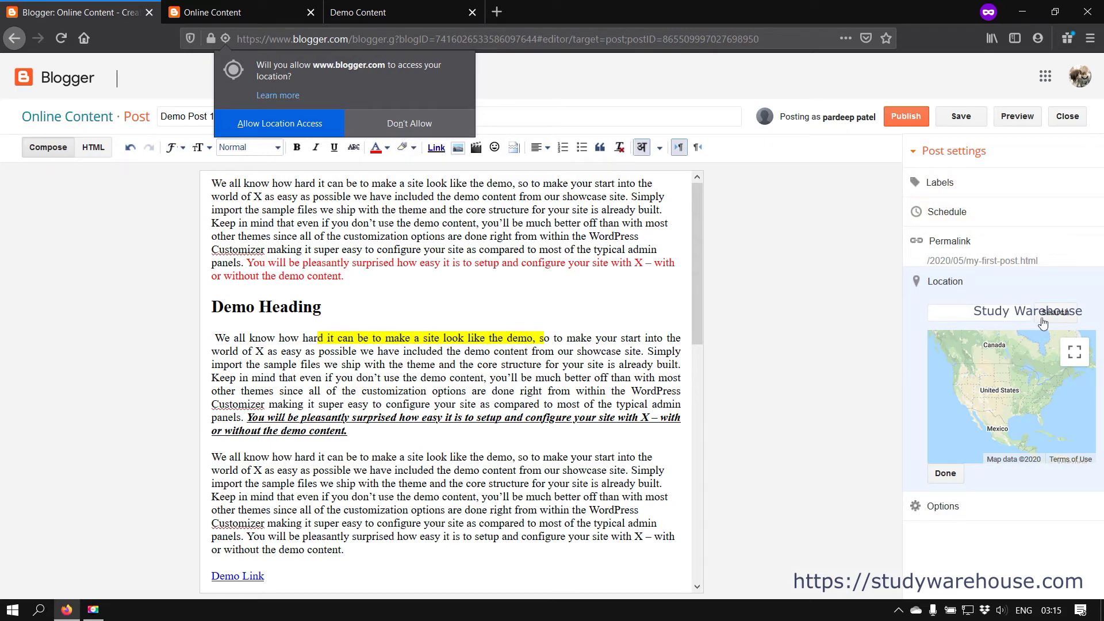
{"action": "left_click", "coordinate": [1000, 311]}
{"action": "type", "text": "chandigarh"}
{"action": "left_click", "coordinate": [1049, 315]}
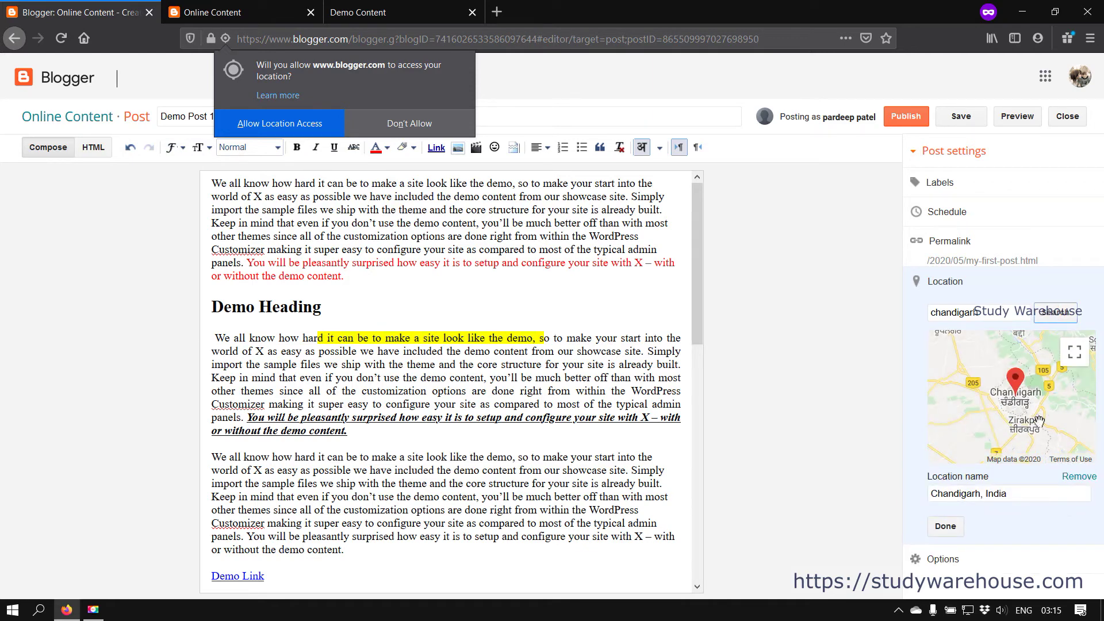
{"action": "left_click", "coordinate": [947, 527]}
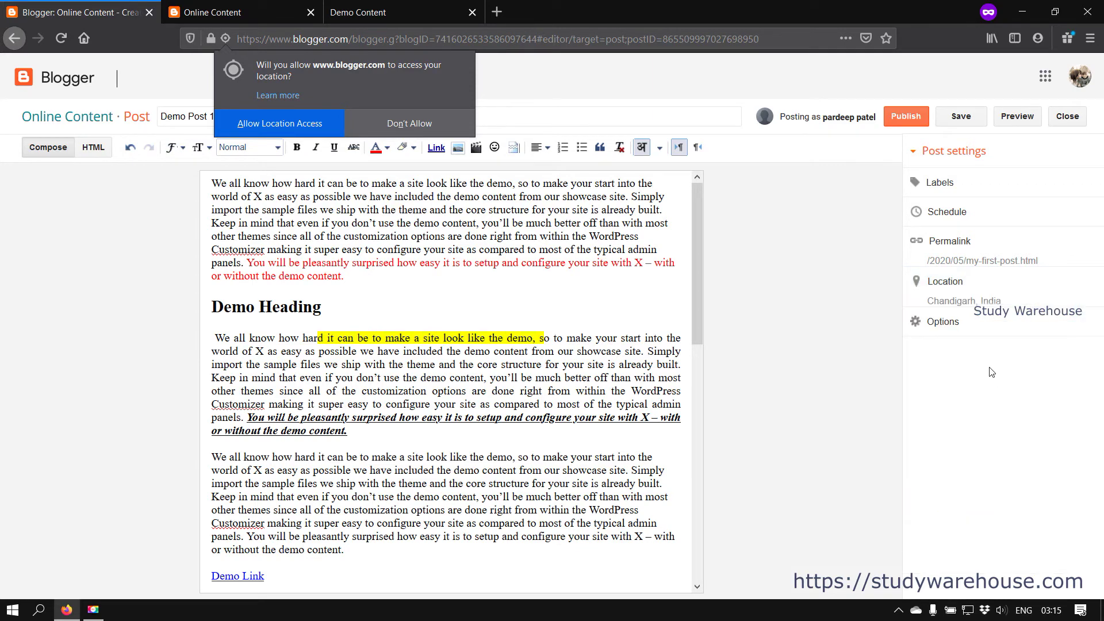
- Set the post options to allow reader comments and interpret typed HTML, and deny the site access to the device location
{"action": "left_click", "coordinate": [974, 320]}
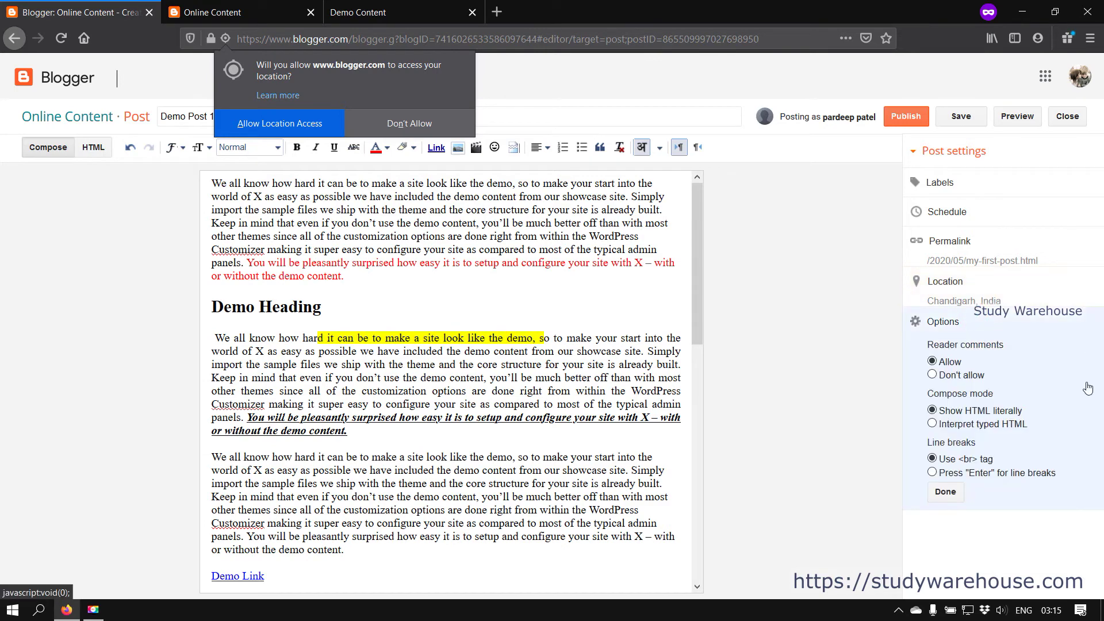
{"action": "left_click", "coordinate": [976, 377]}
{"action": "left_click", "coordinate": [949, 364]}
{"action": "left_click", "coordinate": [976, 425]}
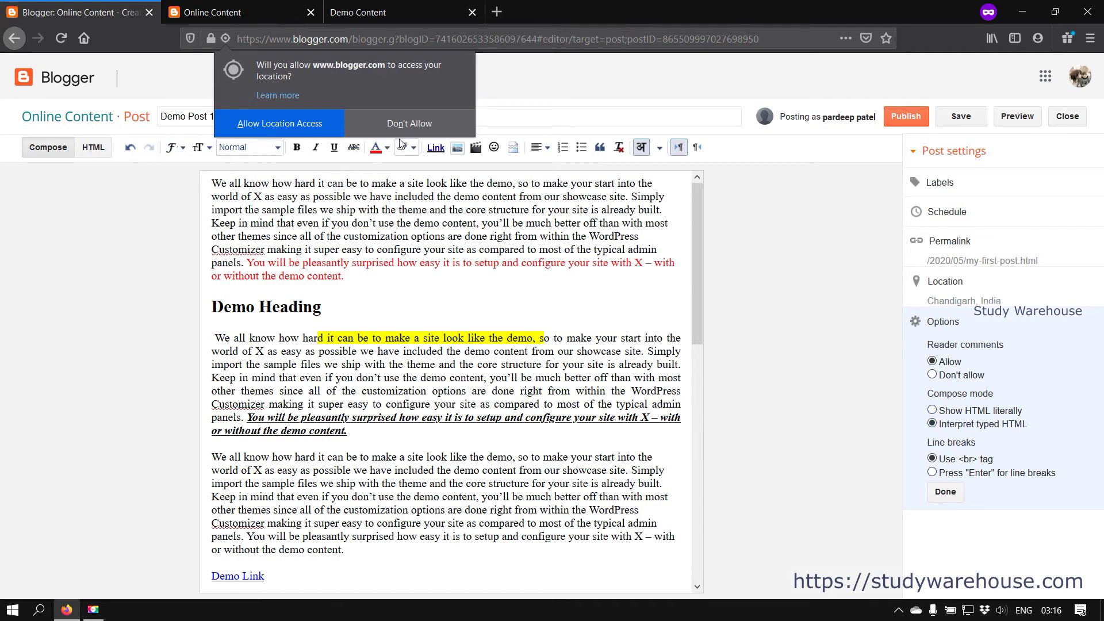
{"action": "left_click", "coordinate": [409, 123]}
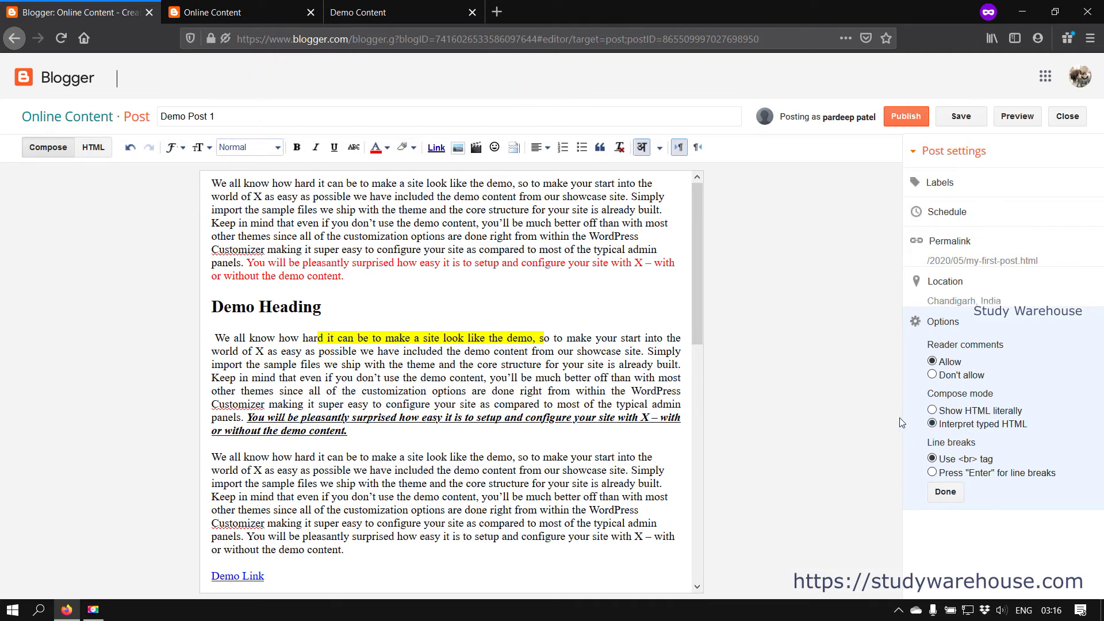
{"action": "left_click", "coordinate": [996, 411]}
{"action": "left_click", "coordinate": [971, 425]}
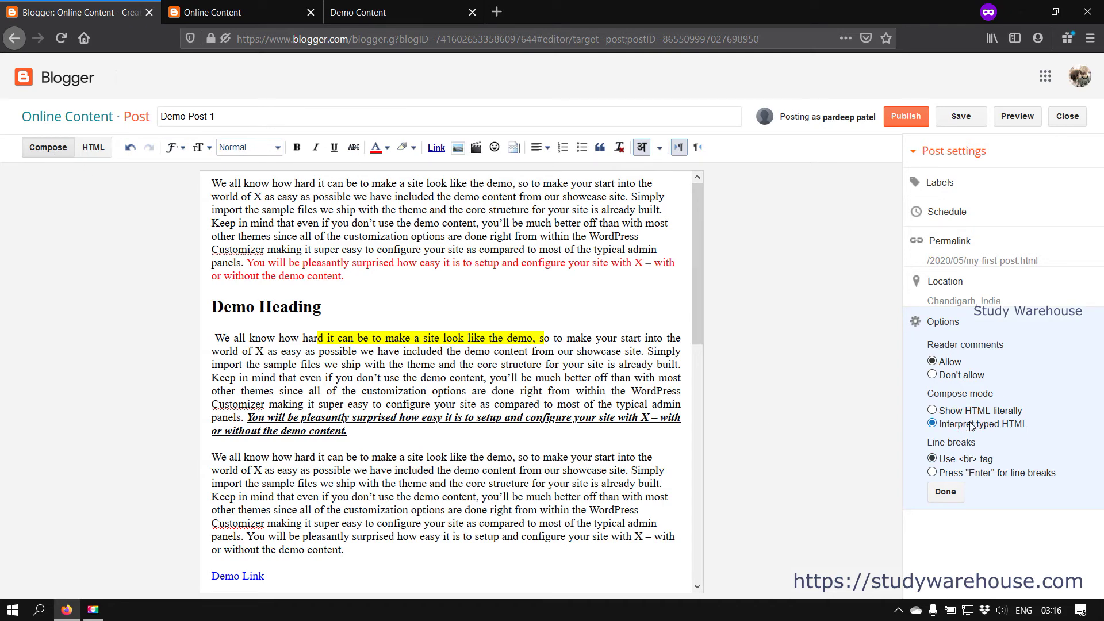
{"action": "left_click", "coordinate": [946, 492]}
- Examine the post's HTML source, including the line-break tag that follows the red sentence
{"action": "left_click", "coordinate": [92, 147]}
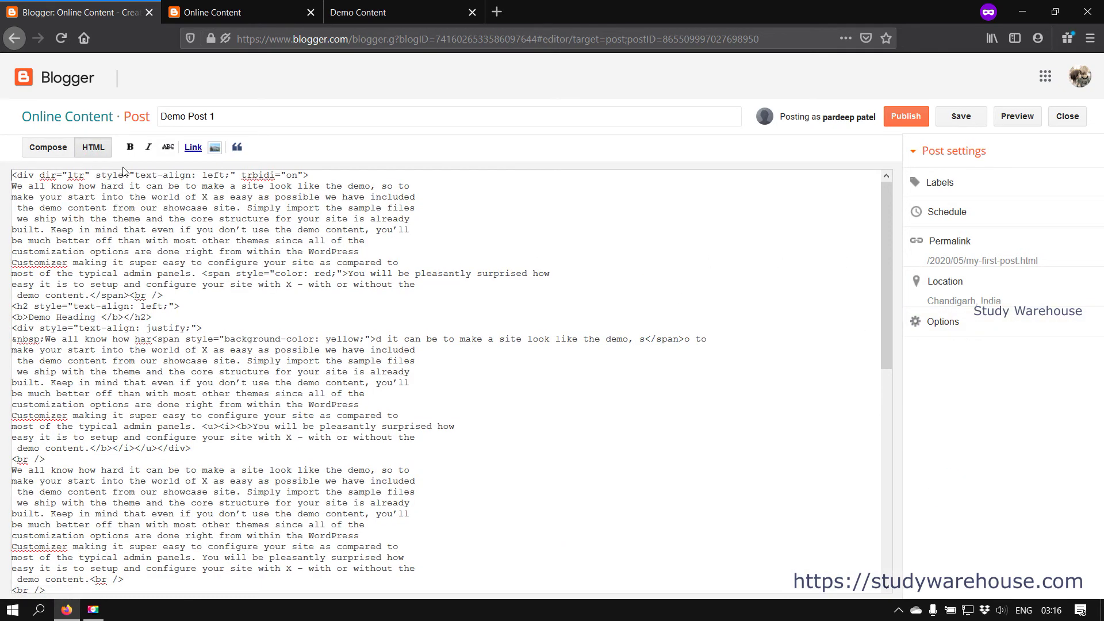
{"action": "left_click", "coordinate": [48, 147]}
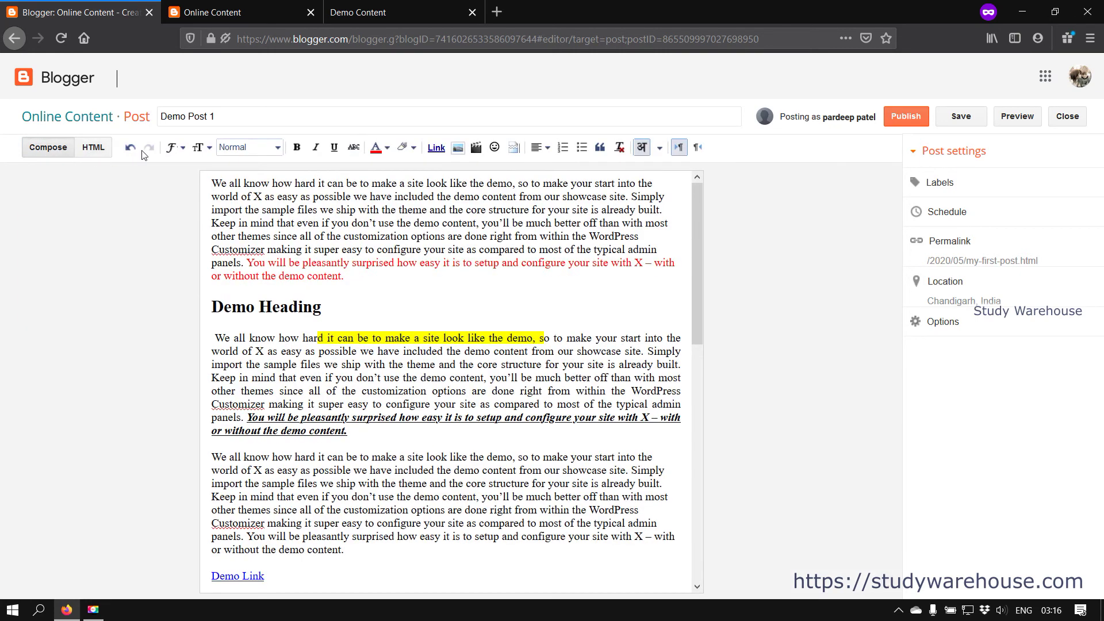
{"action": "left_click", "coordinate": [92, 147]}
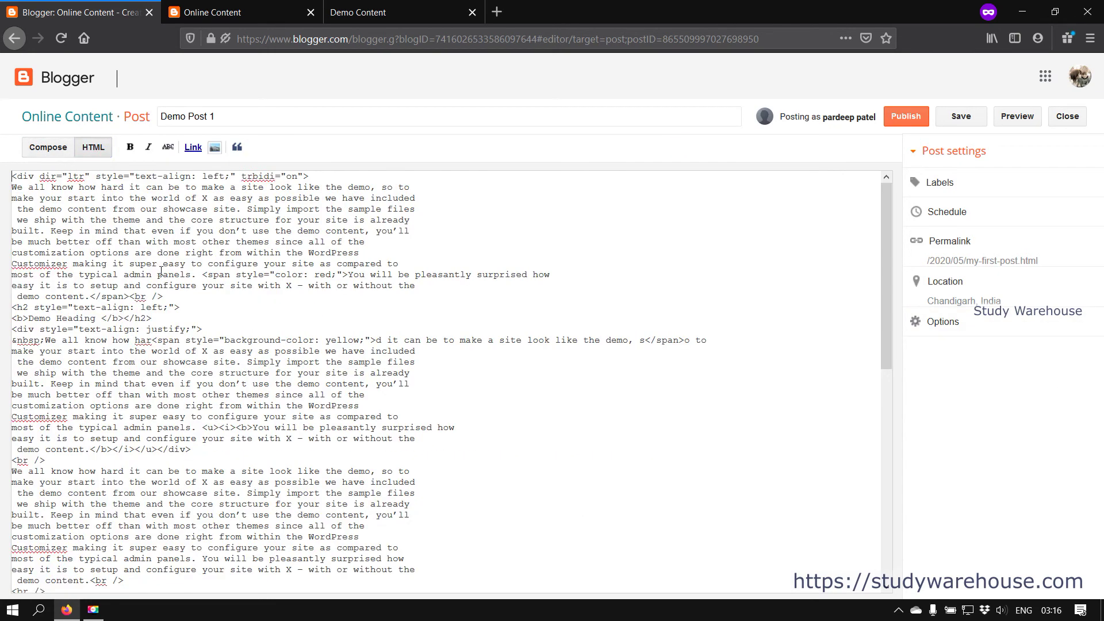
{"action": "left_click_drag", "start_coordinate": [170, 299], "coordinate": [137, 300]}
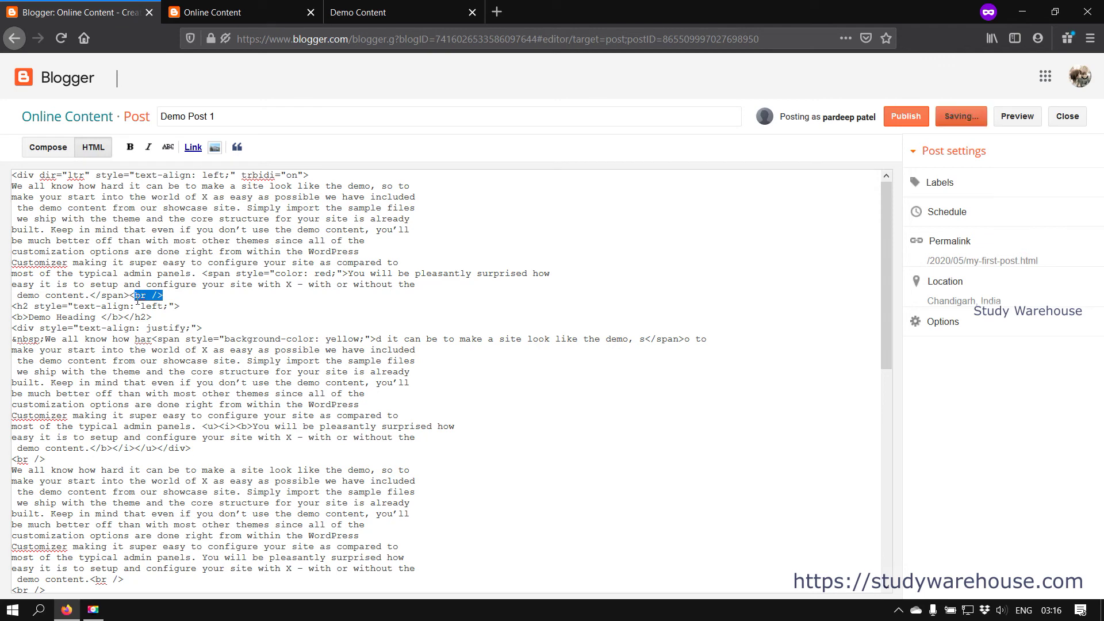
- Set the post options to show HTML literally and use the <br> tag for line breaks, returning the editor to Compose view
{"action": "left_click", "coordinate": [1004, 325]}
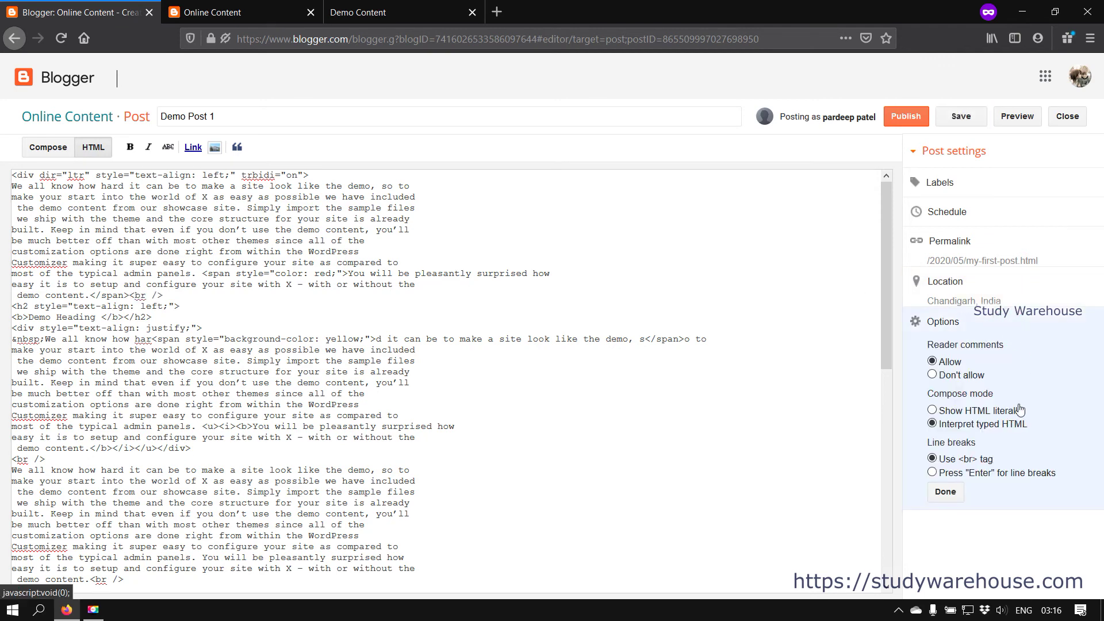
{"action": "left_click", "coordinate": [975, 477]}
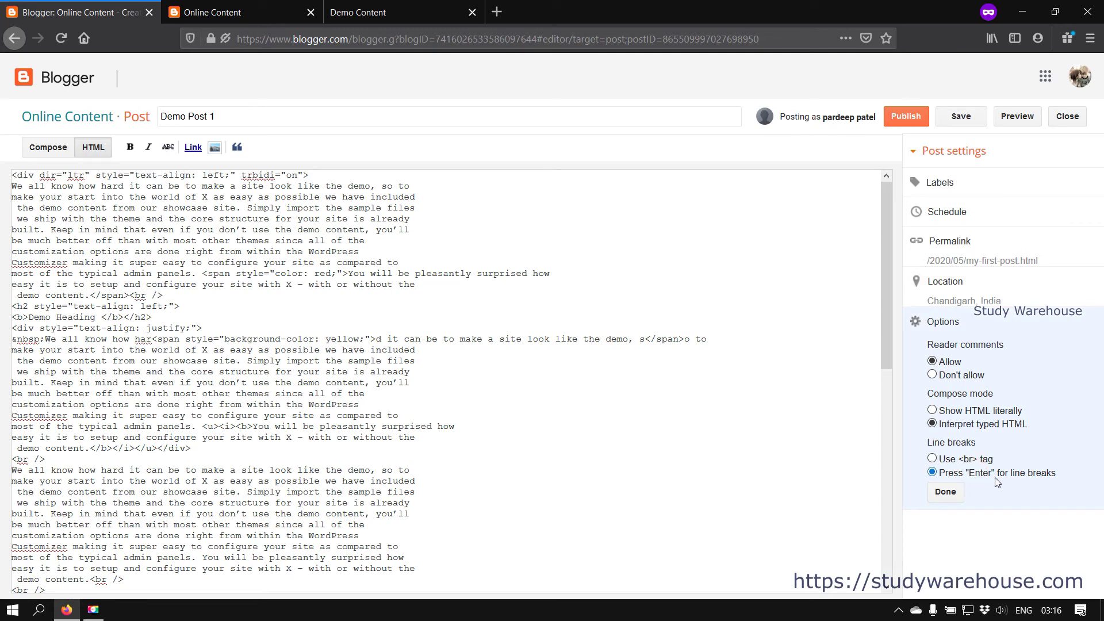
{"action": "left_click", "coordinate": [966, 460]}
{"action": "left_click_drag", "start_coordinate": [164, 295], "coordinate": [132, 301]}
{"action": "left_click", "coordinate": [47, 147]}
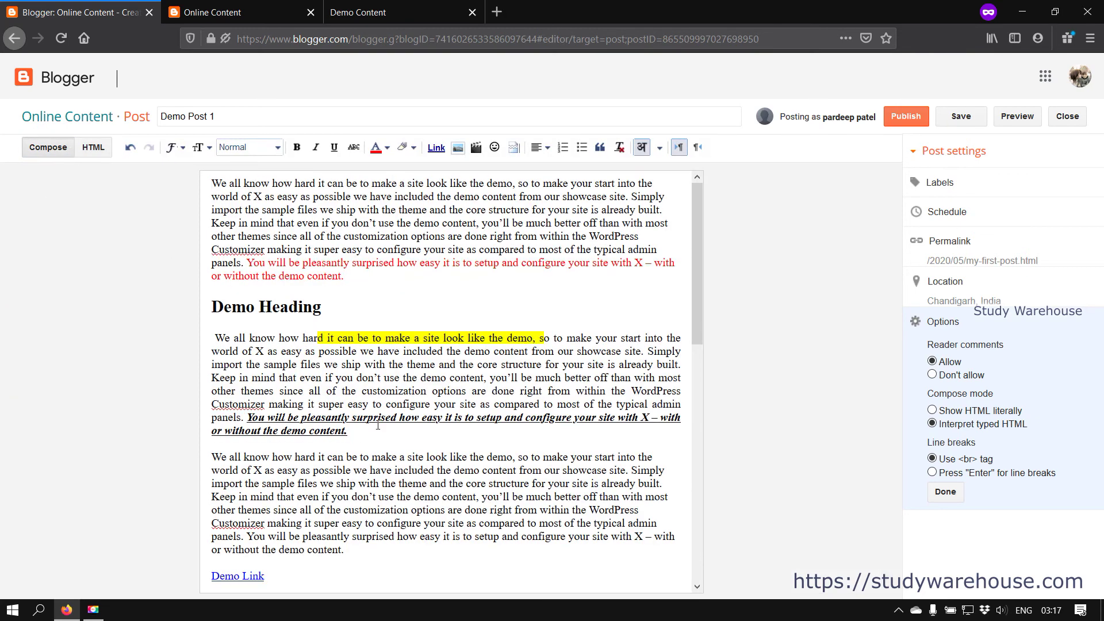
{"action": "left_click", "coordinate": [954, 411]}
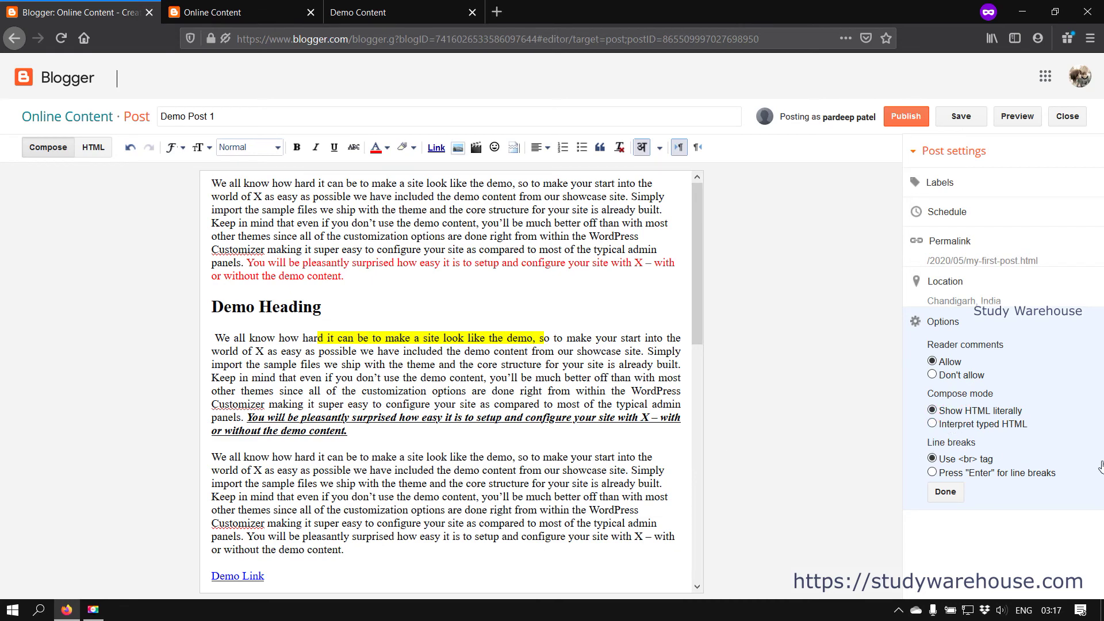
{"action": "left_click", "coordinate": [946, 492]}
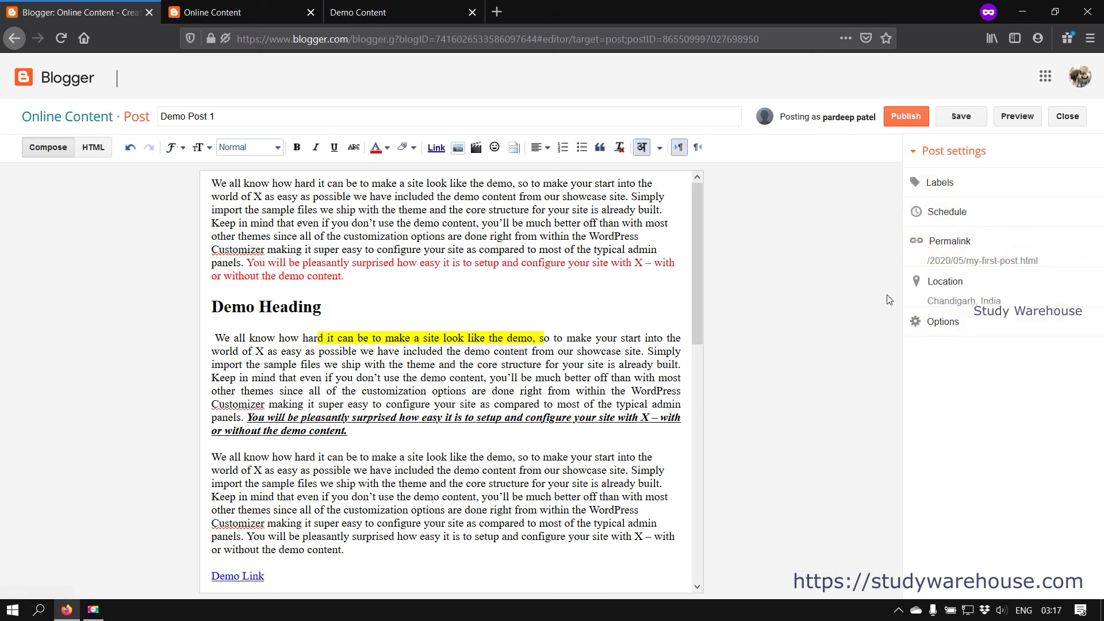
- Publish Demo Post 1 and open the published post in a new browser tab
{"action": "left_click", "coordinate": [913, 116]}
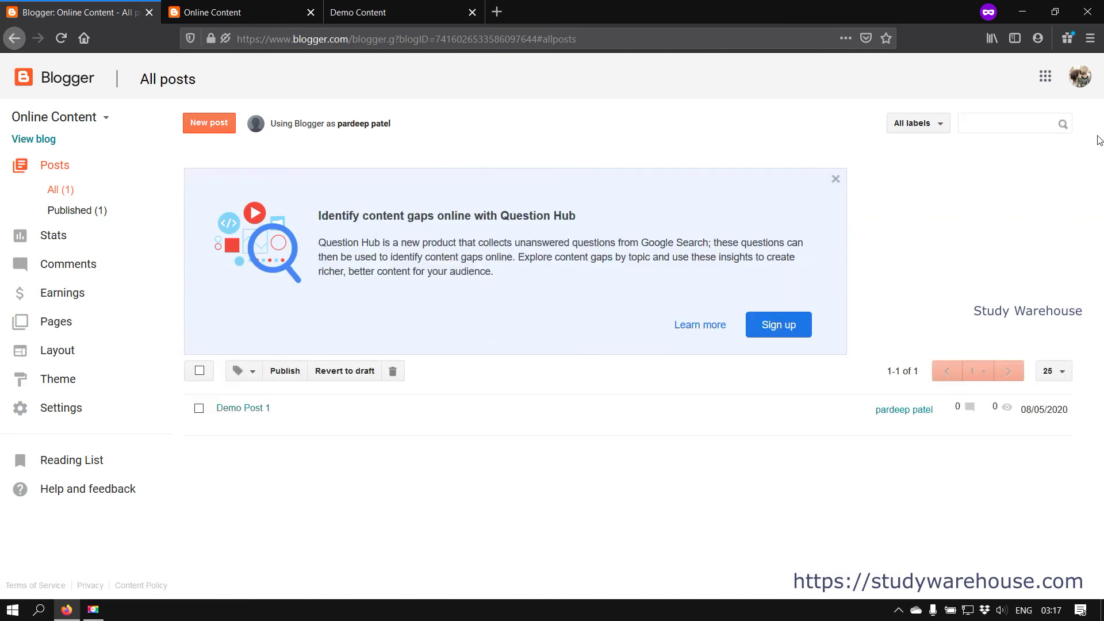
{"action": "mouse_move", "coordinate": [256, 429]}
{"action": "right_click", "coordinate": [248, 425]}
{"action": "left_click", "coordinate": [300, 433]}
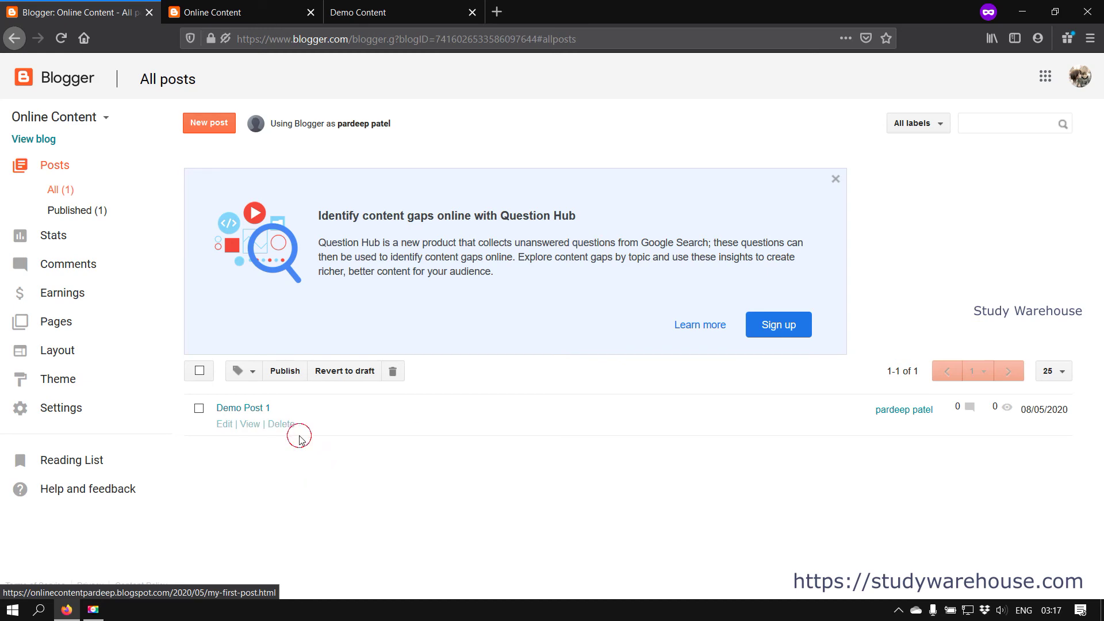
{"action": "left_click", "coordinate": [249, 6]}
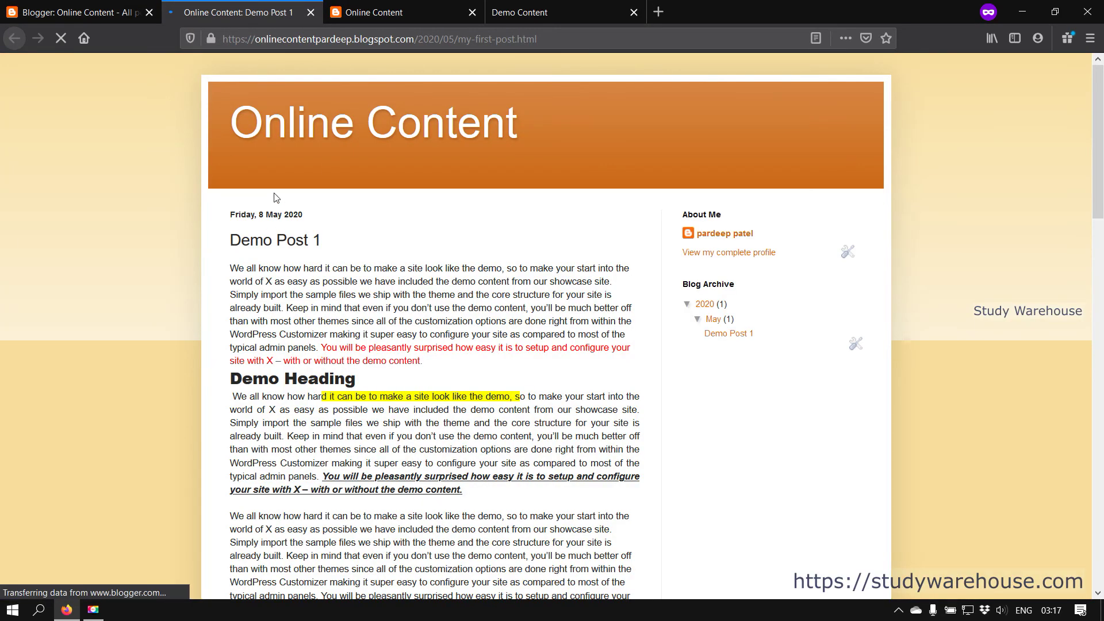
- Examine the published post from top to bottom, including its custom address, formatted content, list, location and comment section
{"action": "scroll", "coordinate": [385, 231], "scroll_direction": "down", "scroll_amount": 18}
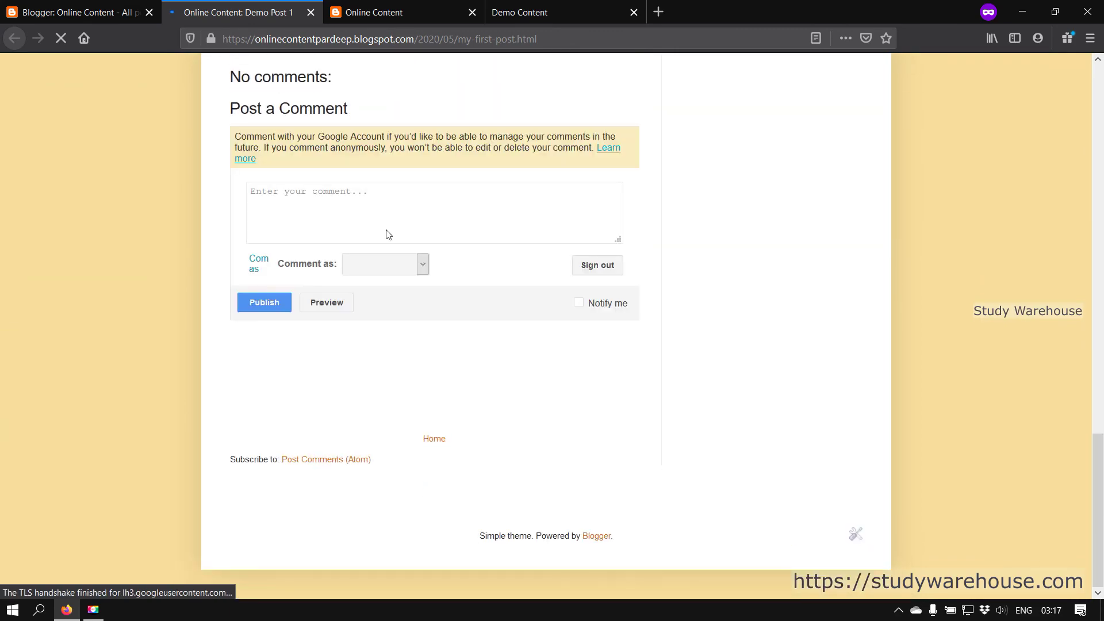
{"action": "scroll", "coordinate": [389, 234], "scroll_direction": "up", "scroll_amount": 10}
{"action": "scroll", "coordinate": [387, 233], "scroll_direction": "up", "scroll_amount": 12}
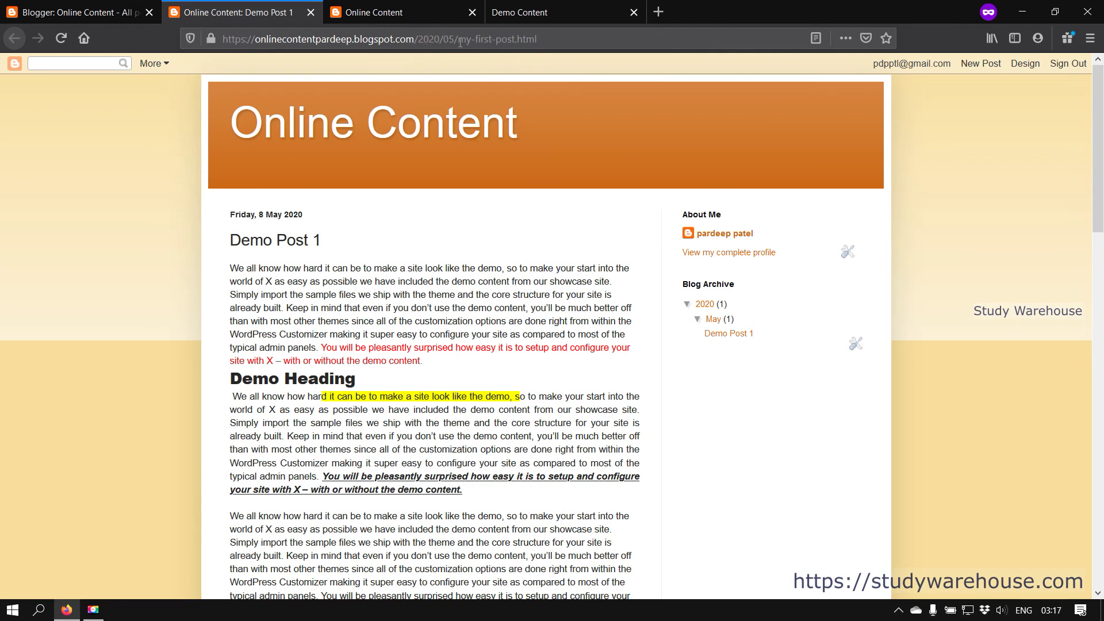
{"action": "left_click_drag", "start_coordinate": [459, 39], "coordinate": [537, 39]}
{"action": "scroll", "coordinate": [447, 285], "scroll_direction": "down", "scroll_amount": 6}
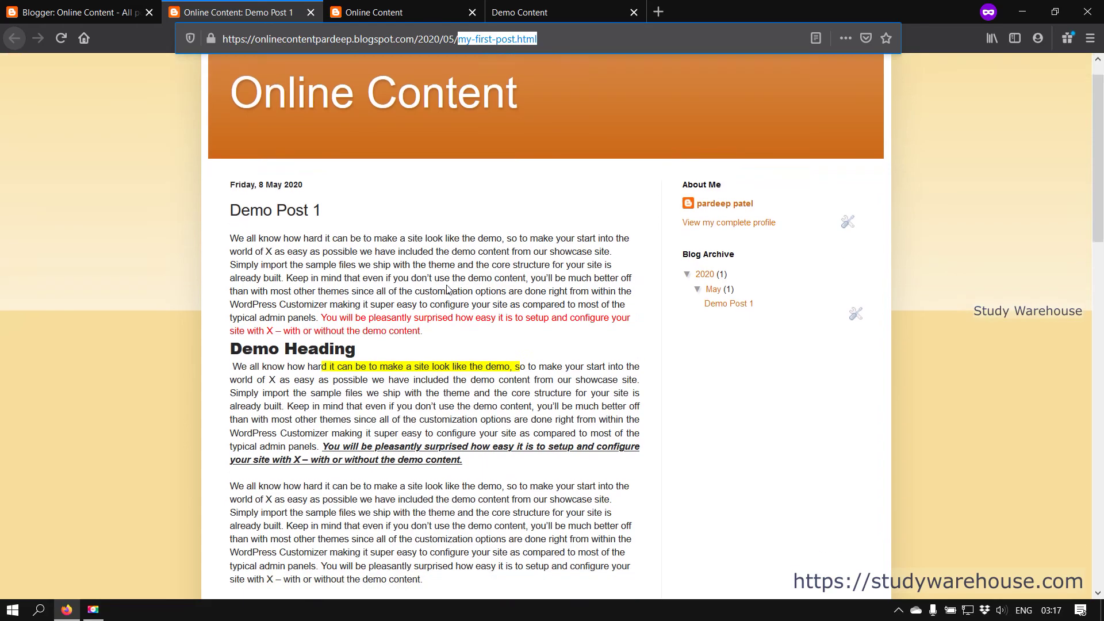
{"action": "scroll", "coordinate": [447, 285], "scroll_direction": "down", "scroll_amount": 11}
{"action": "scroll", "coordinate": [447, 299], "scroll_direction": "up", "scroll_amount": 10}
{"action": "scroll", "coordinate": [449, 299], "scroll_direction": "up", "scroll_amount": 7}
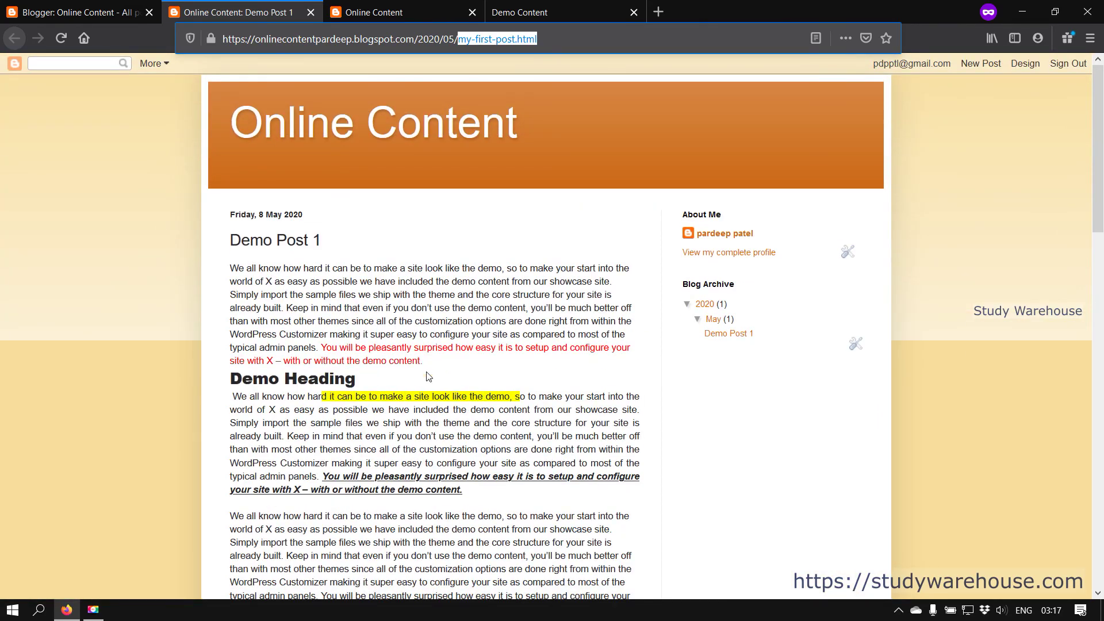
{"action": "scroll", "coordinate": [457, 421], "scroll_direction": "down", "scroll_amount": 1}
{"action": "scroll", "coordinate": [456, 422], "scroll_direction": "down", "scroll_amount": 15}
{"action": "scroll", "coordinate": [458, 424], "scroll_direction": "up", "scroll_amount": 13}
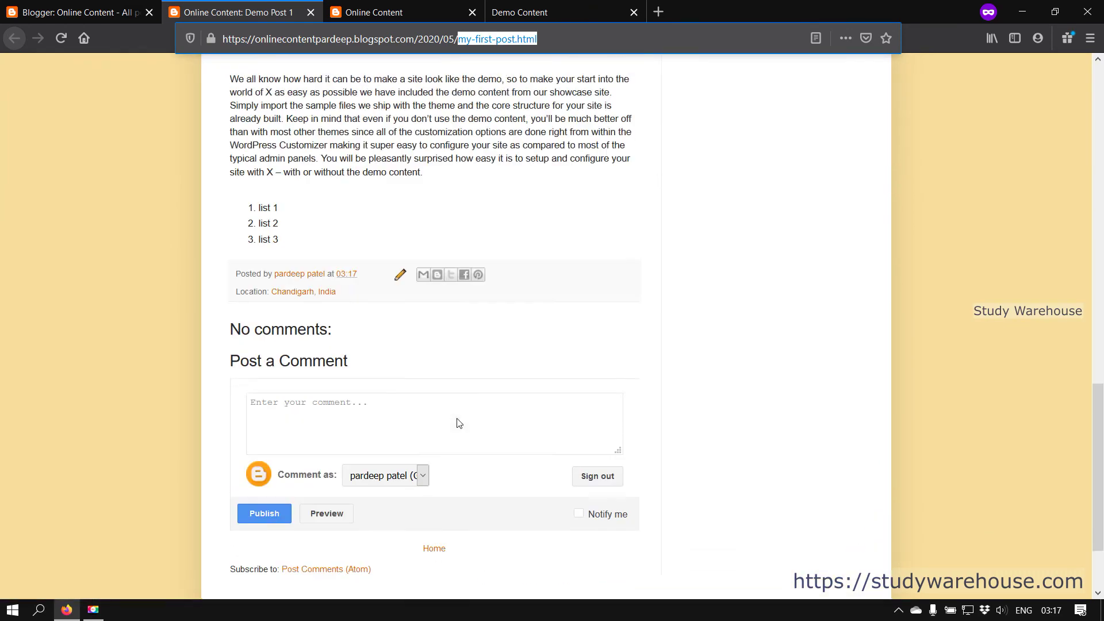
{"action": "scroll", "coordinate": [458, 423], "scroll_direction": "up", "scroll_amount": 3}
- View the blog's home page with the published post, and return to the Blogger list of all posts
{"action": "left_click", "coordinate": [366, 135]}
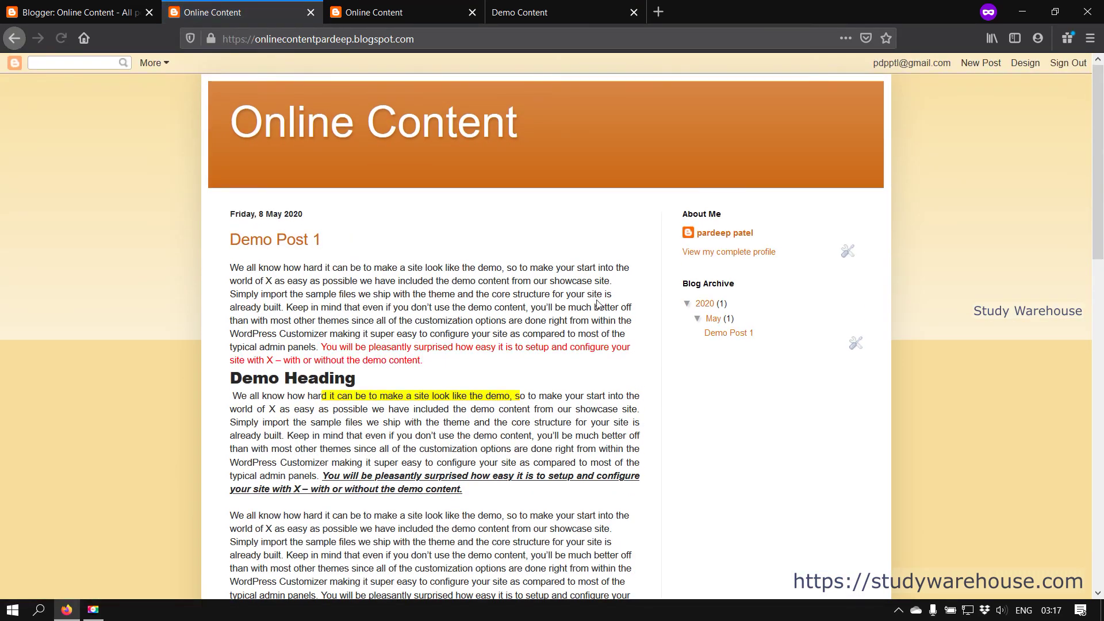
{"action": "scroll", "coordinate": [594, 303], "scroll_direction": "down", "scroll_amount": 15}
{"action": "left_click", "coordinate": [79, 10]}
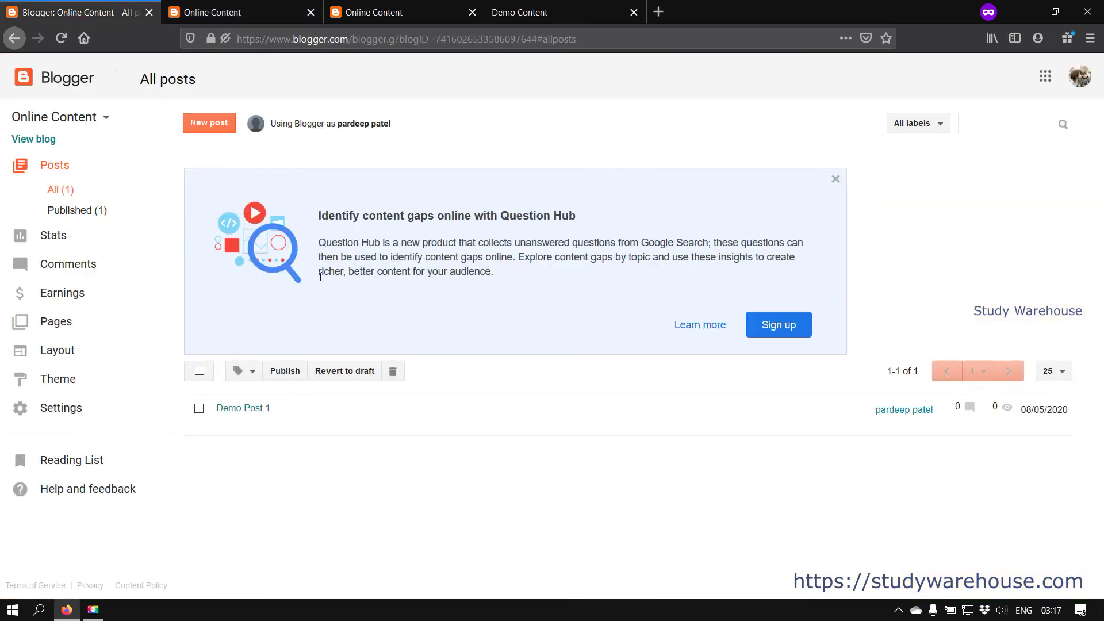